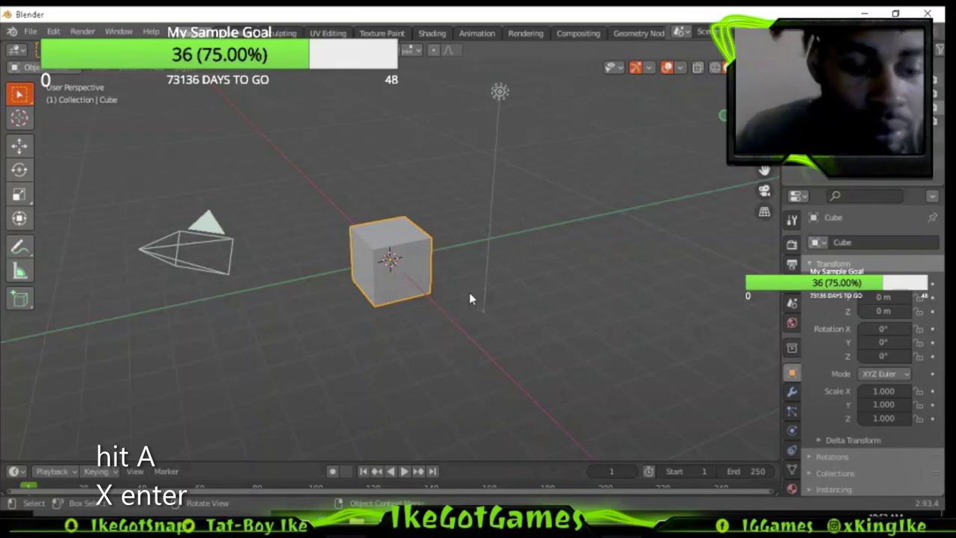
- Select all and delete the default cube, camera and light
key(a)
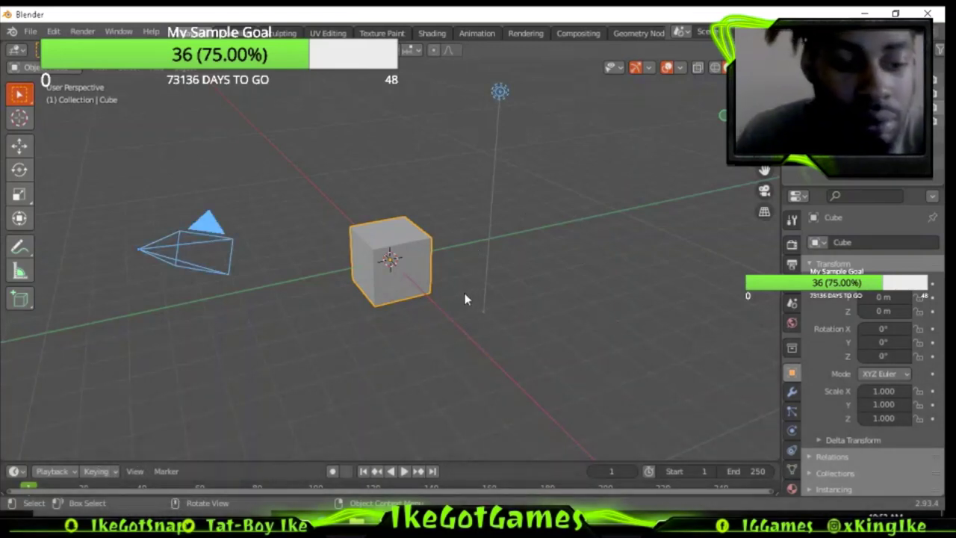
key(x)
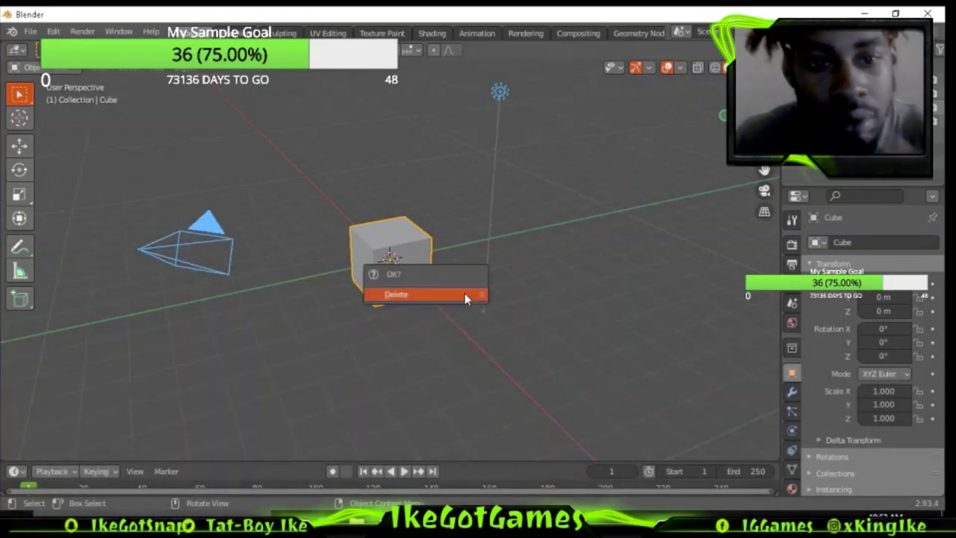
key(Return)
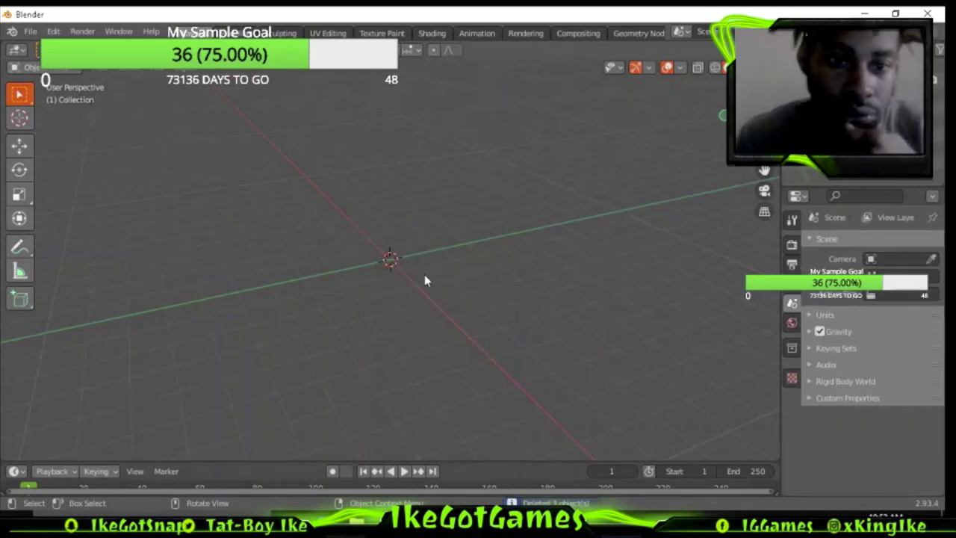
key(shift+a)
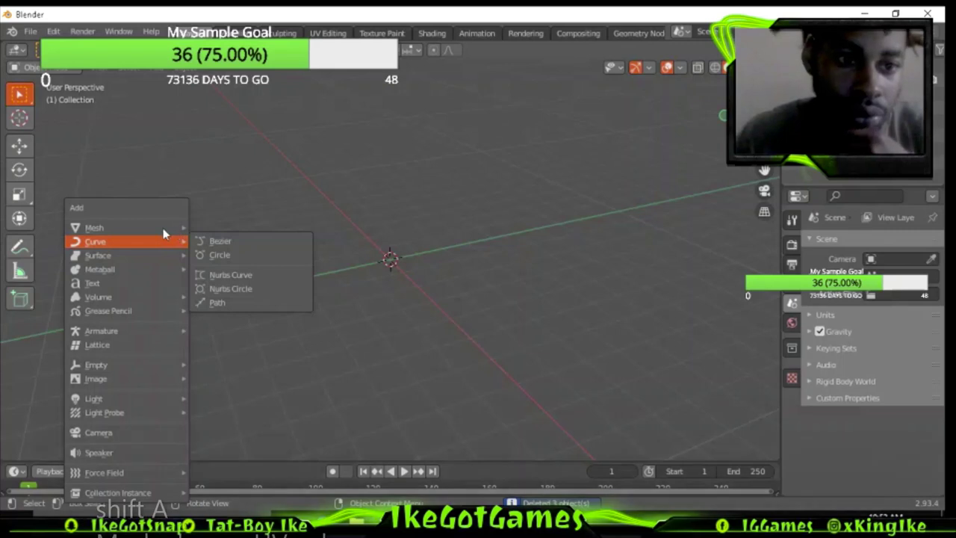
mouse_move(95, 227)
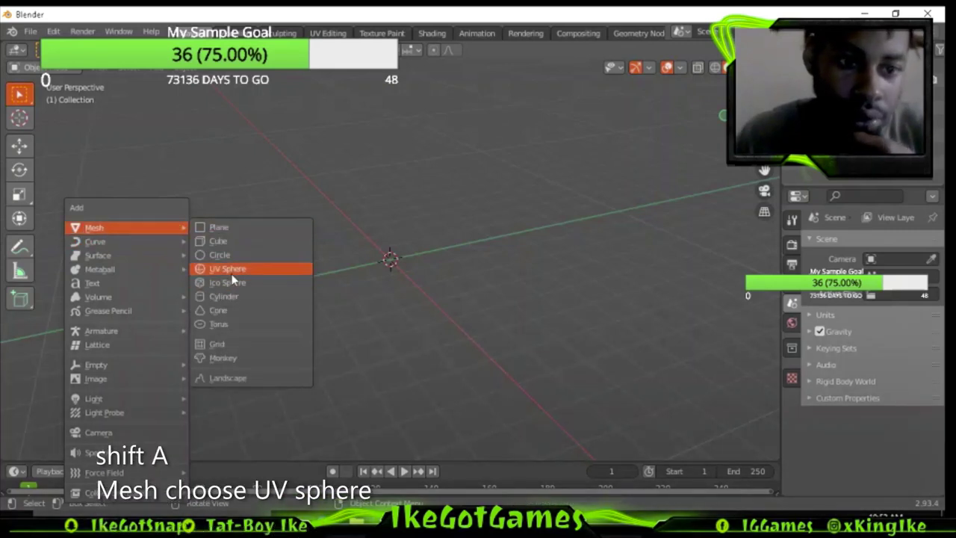
- Add a UV sphere with 16 segments and 16 rings, then deselect it
click(236, 270)
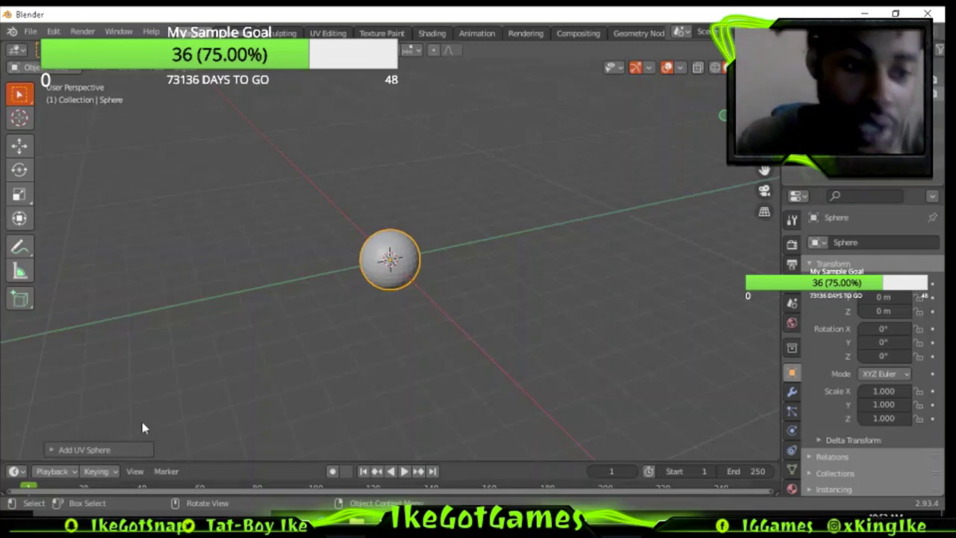
click(133, 451)
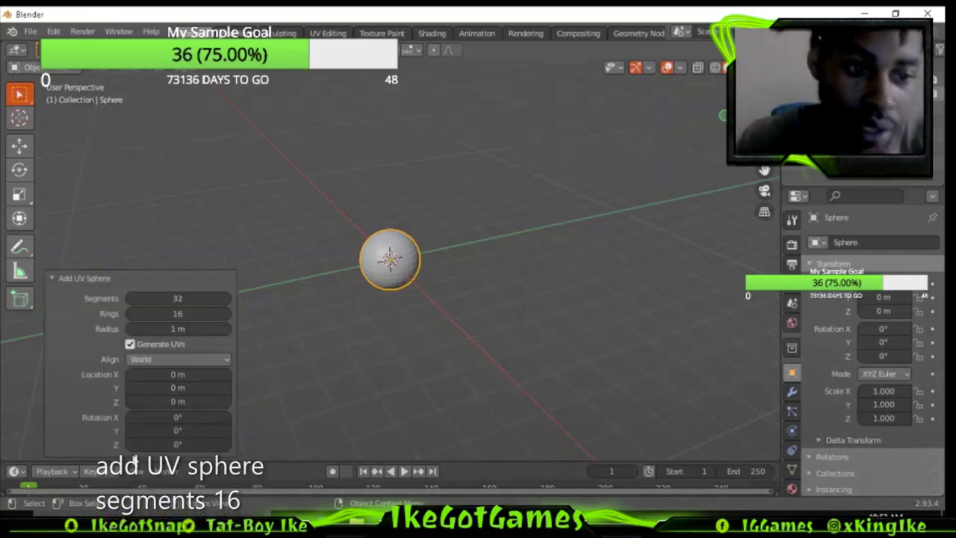
click(191, 299)
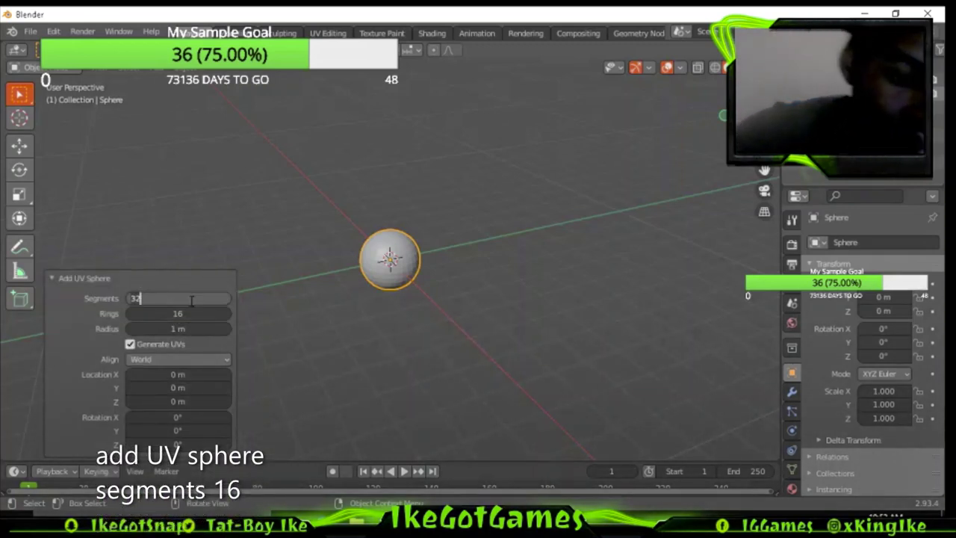
text(16)
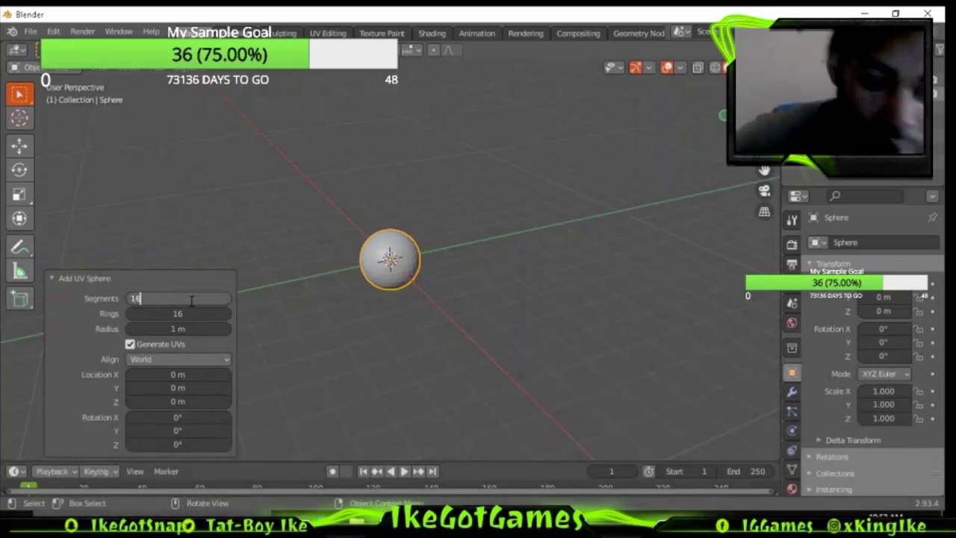
key(Return)
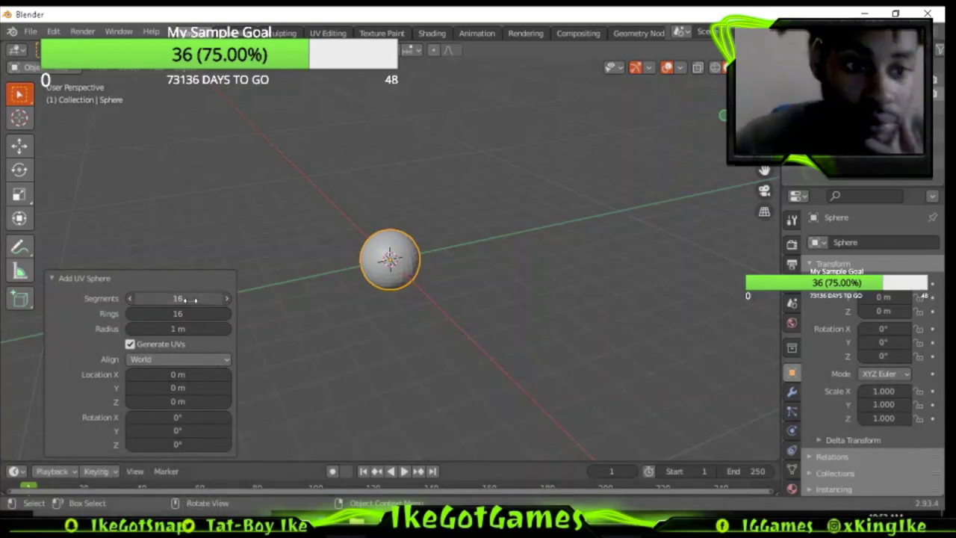
click(263, 253)
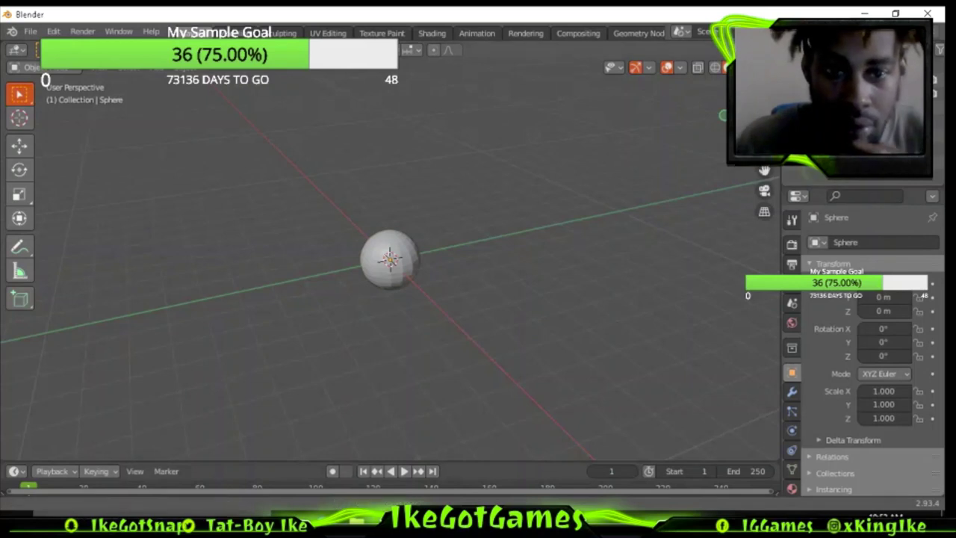
- Zoom in and orbit around the sphere, then switch it into Edit Mode
scroll(388, 259, up, 2)
scroll(389, 258, up, 5)
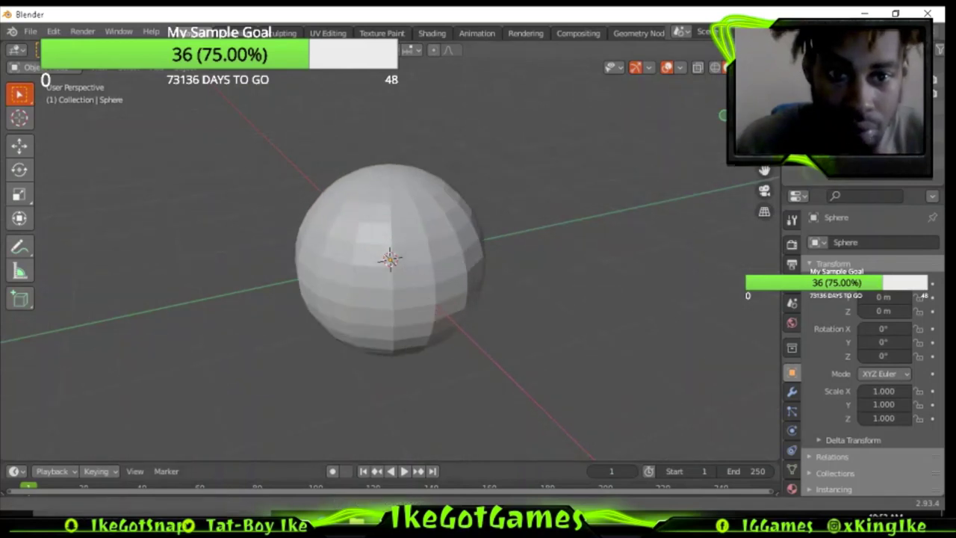
mouse_move(721, 120)
mouse_down()
mouse_move(747, 126)
mouse_move(563, 133)
mouse_up()
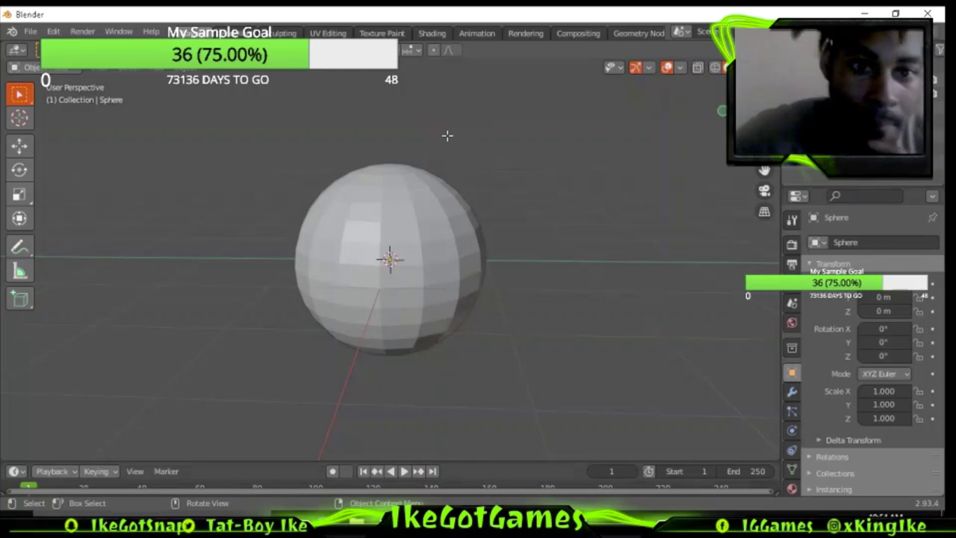
key(Tab)
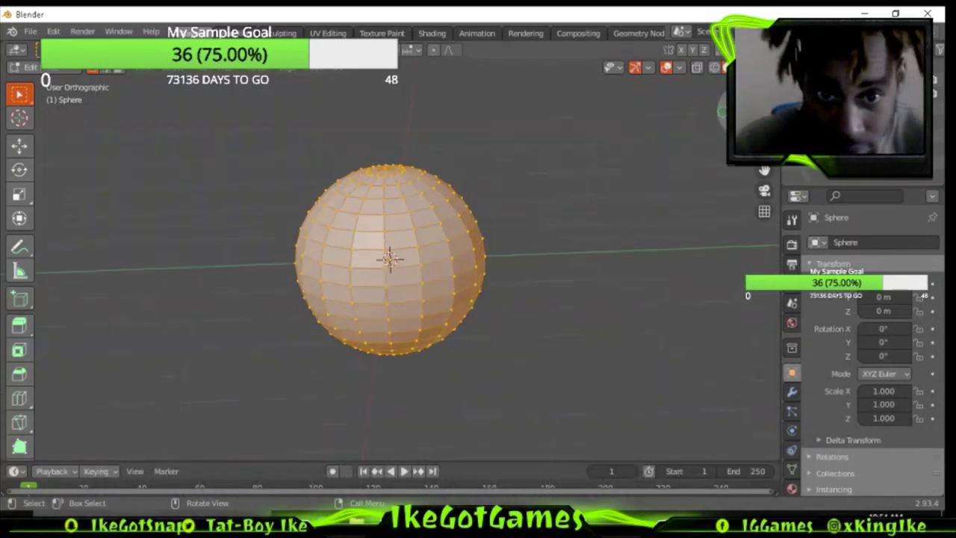
- Switch to Right orthographic view and delete the sphere's lower-half vertices
key(KP_7)
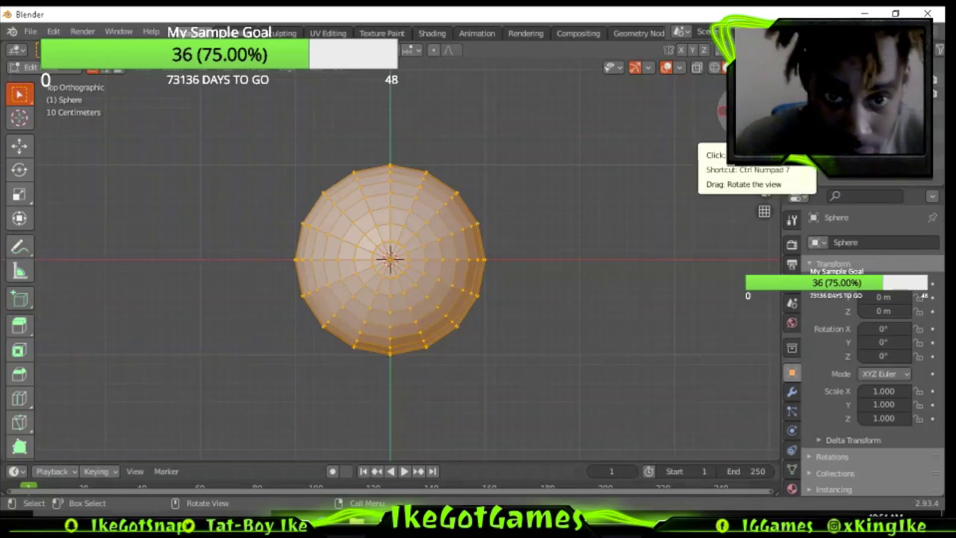
click(746, 119)
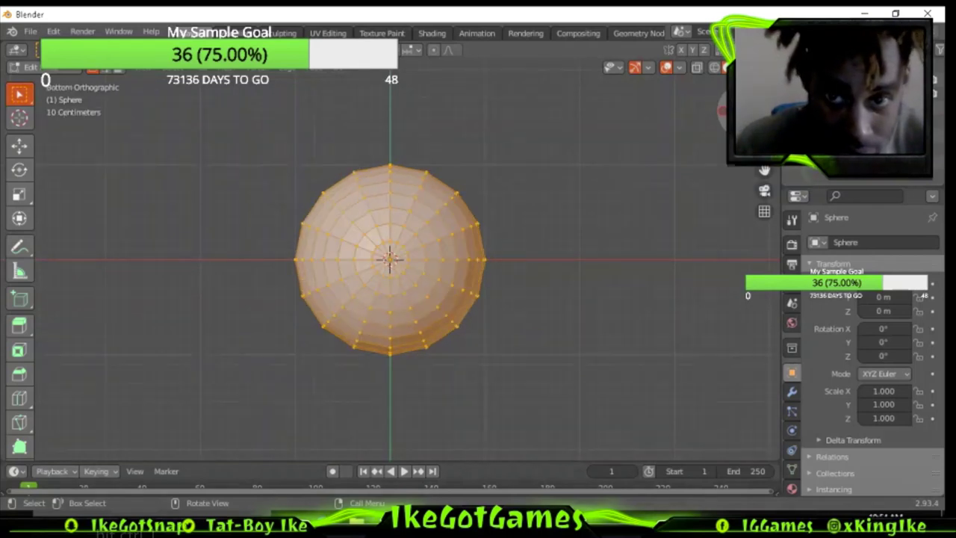
click(721, 110)
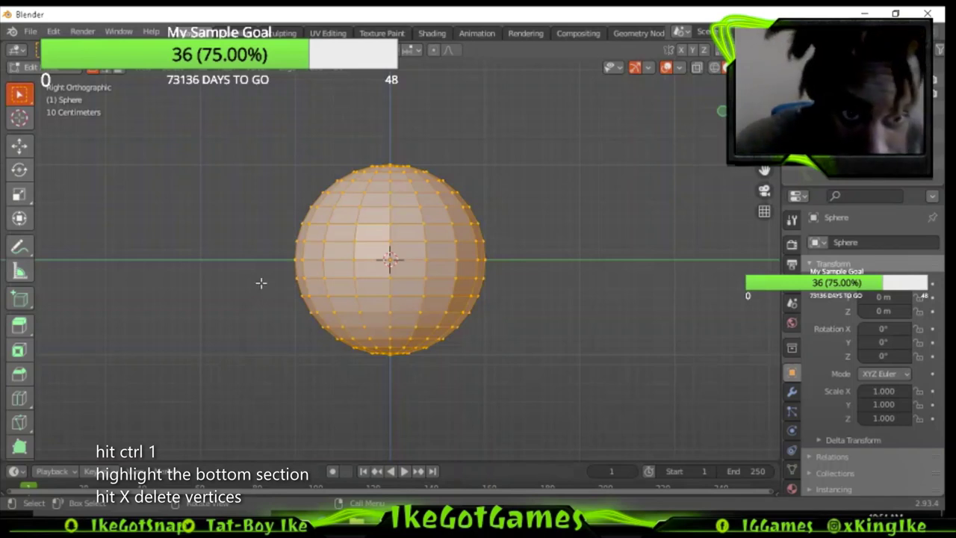
drag(265, 278, 529, 315)
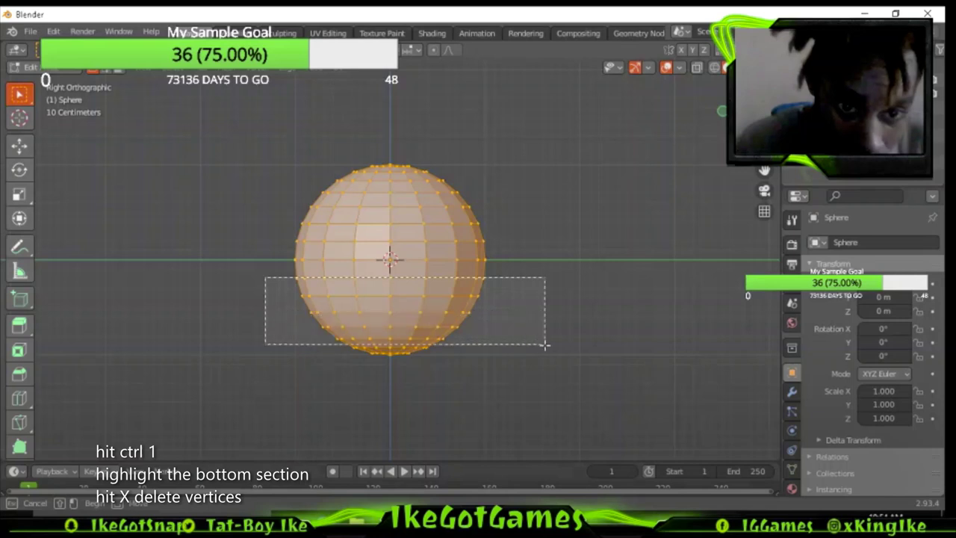
drag(530, 315, 545, 368)
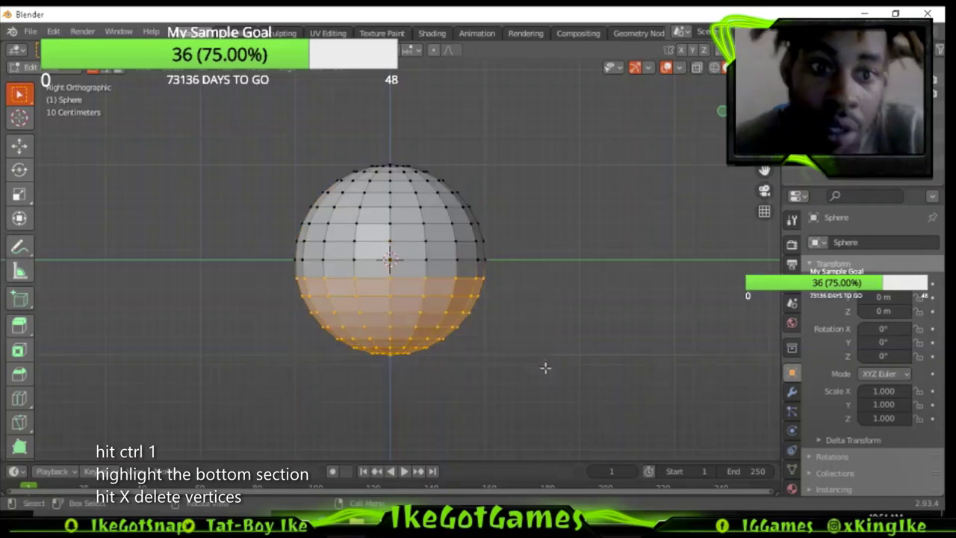
key(x)
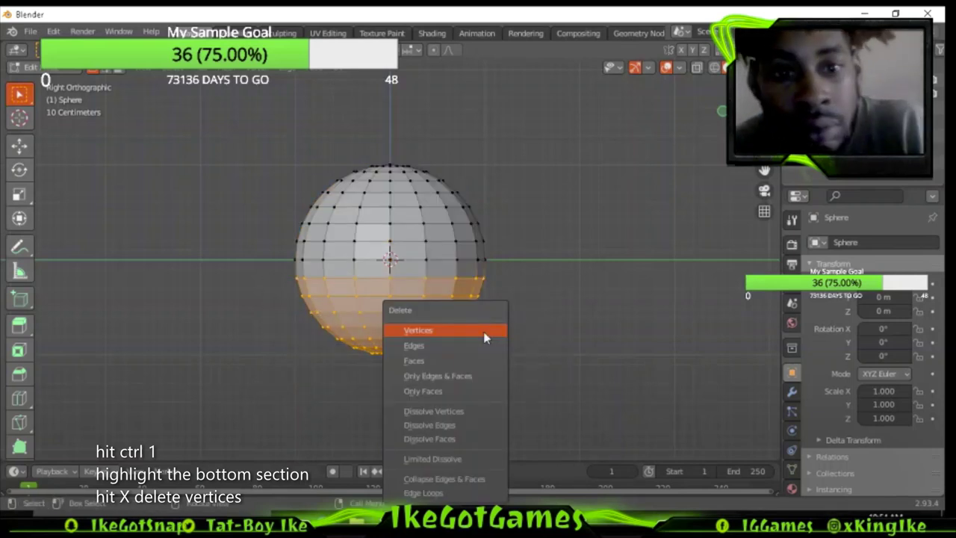
click(477, 331)
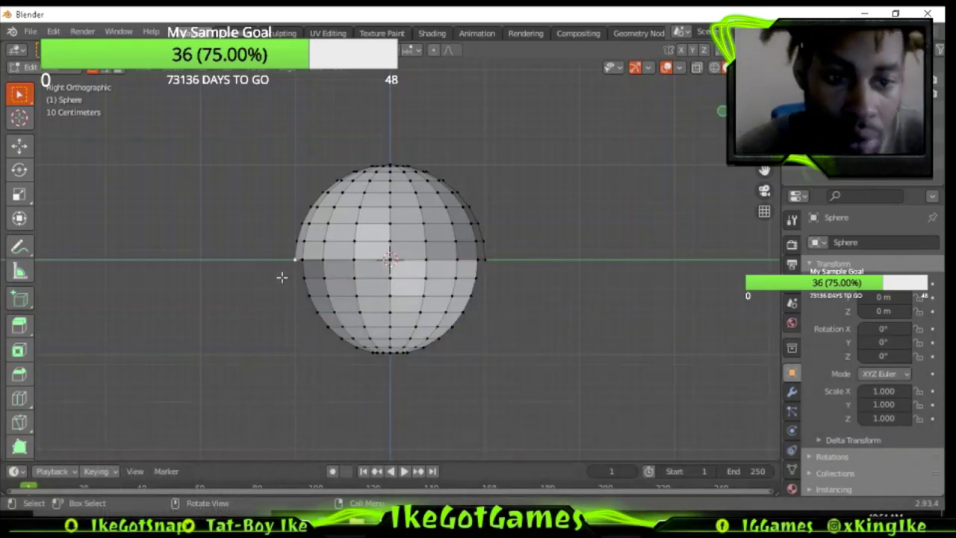
mouse_move(281, 277)
mouse_down()
mouse_move(530, 303)
mouse_move(551, 367)
mouse_up()
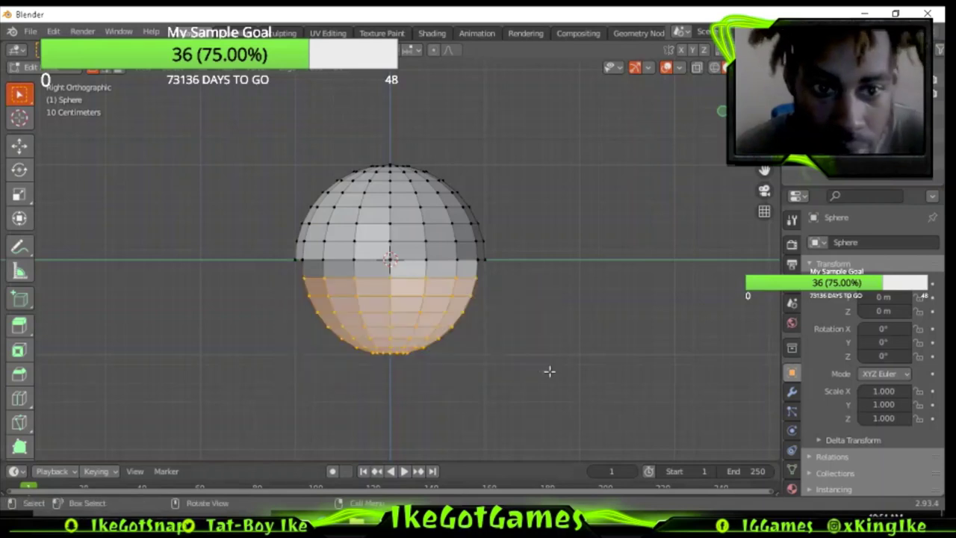
key(x)
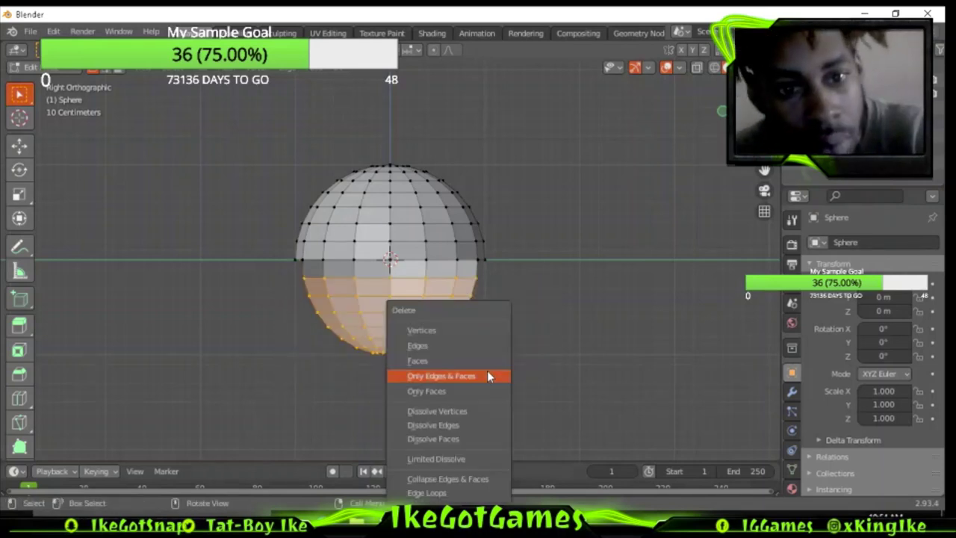
click(446, 329)
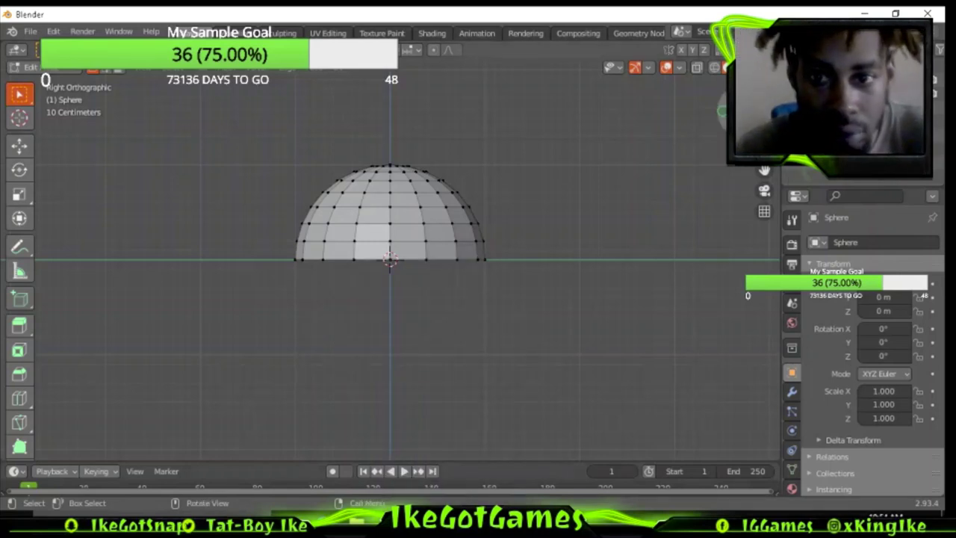
mouse_move(719, 114)
mouse_down()
mouse_move(736, 142)
mouse_move(722, 119)
mouse_up()
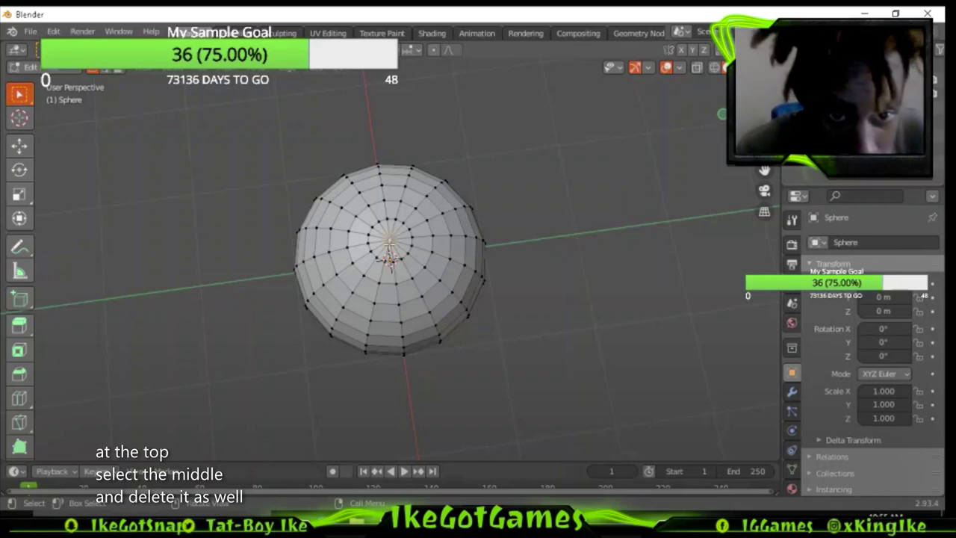
key(x)
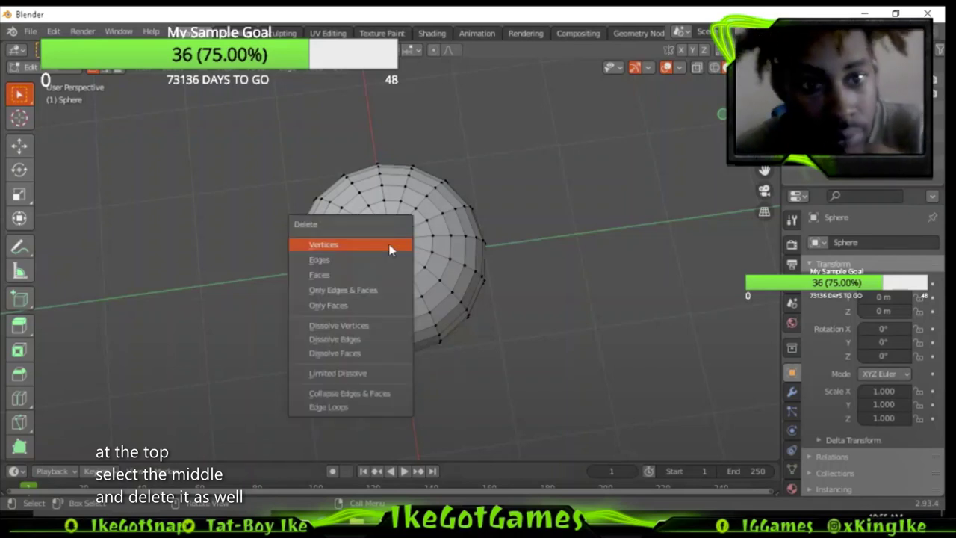
click(381, 242)
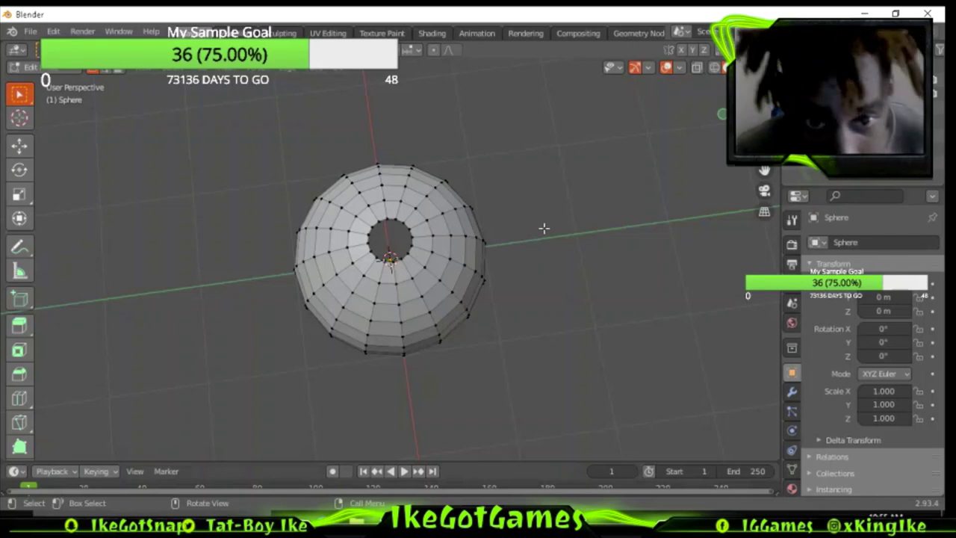
scroll(389, 258, up, 1)
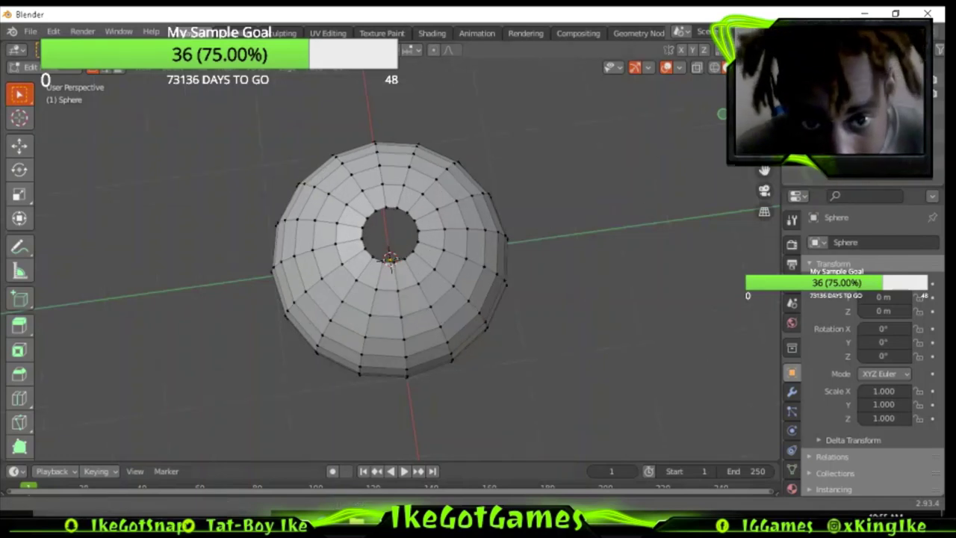
scroll(389, 257, up, 2)
scroll(389, 257, up, 1)
scroll(606, 254, up, 1)
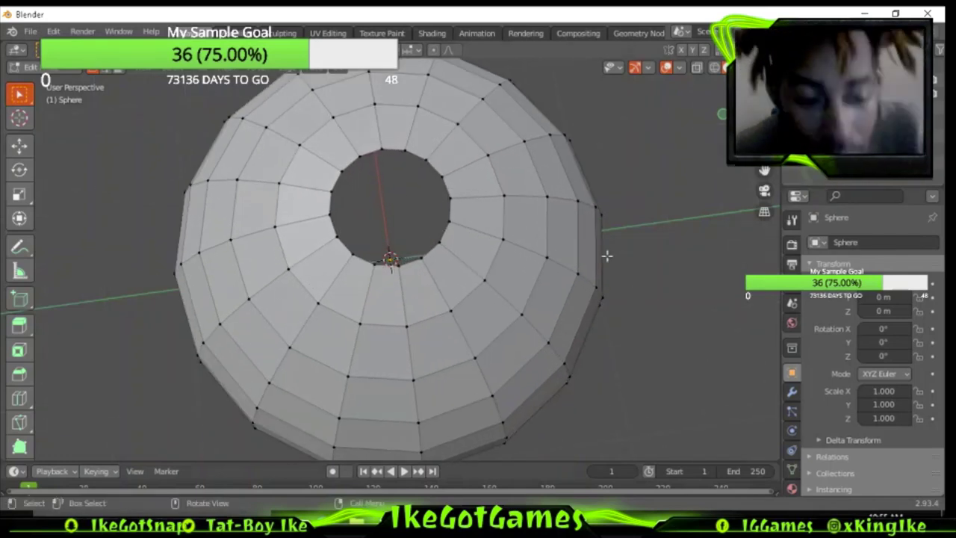
- Select the hole's rim edge loop, then deselect its top and bottom vertices
alt+click(448, 221)
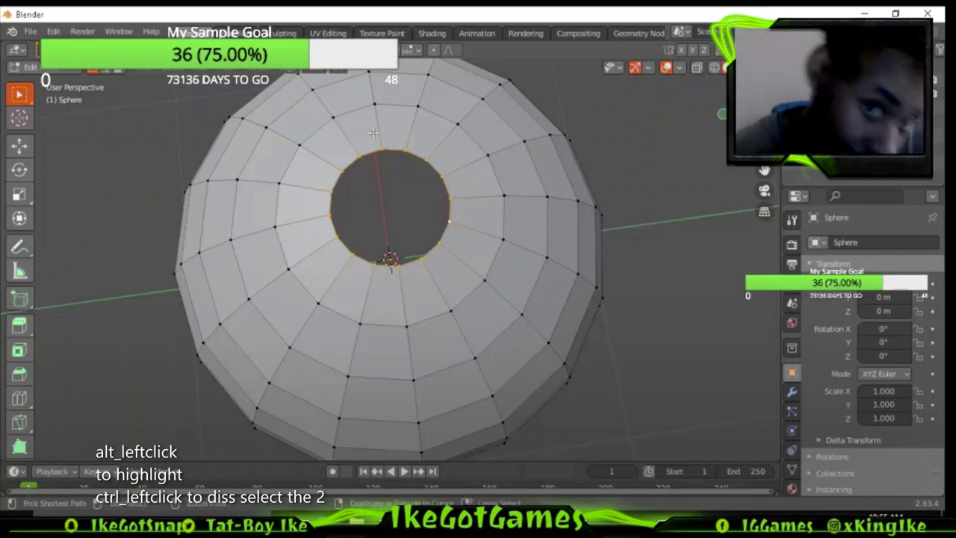
mouse_move(375, 133)
ctrl+mouse_down()
mouse_move(395, 257)
mouse_move(414, 272)
mouse_move(385, 246)
mouse_move(383, 129)
ctrl+mouse_up()
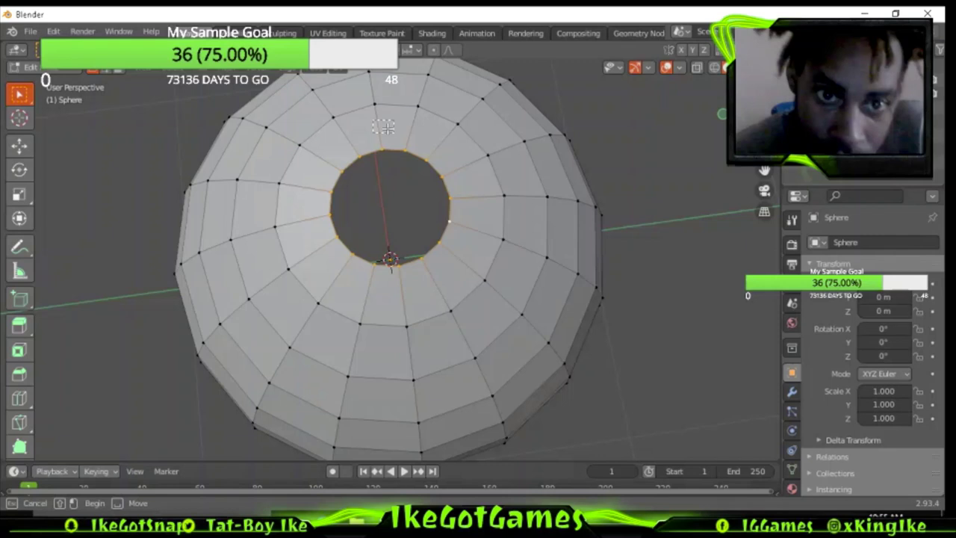
key(Escape)
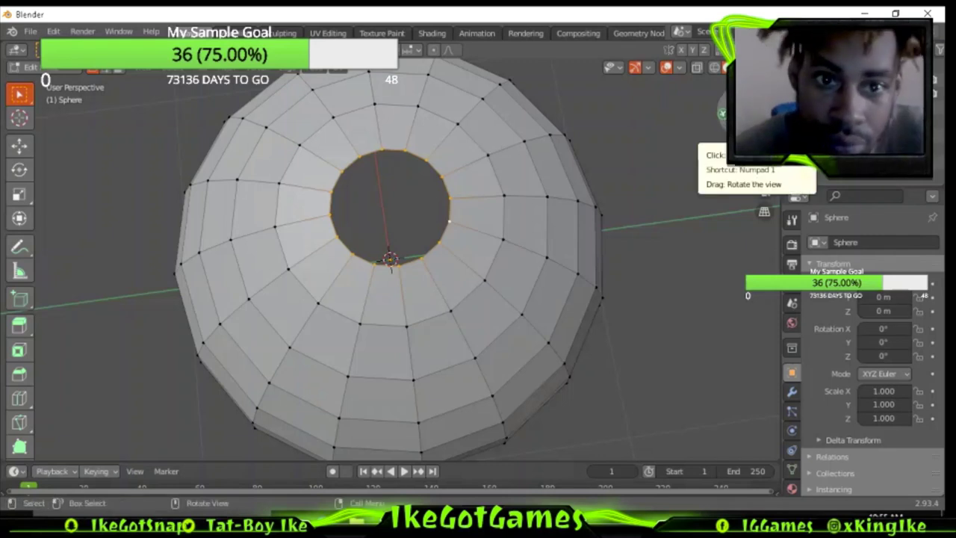
drag(721, 113, 726, 131)
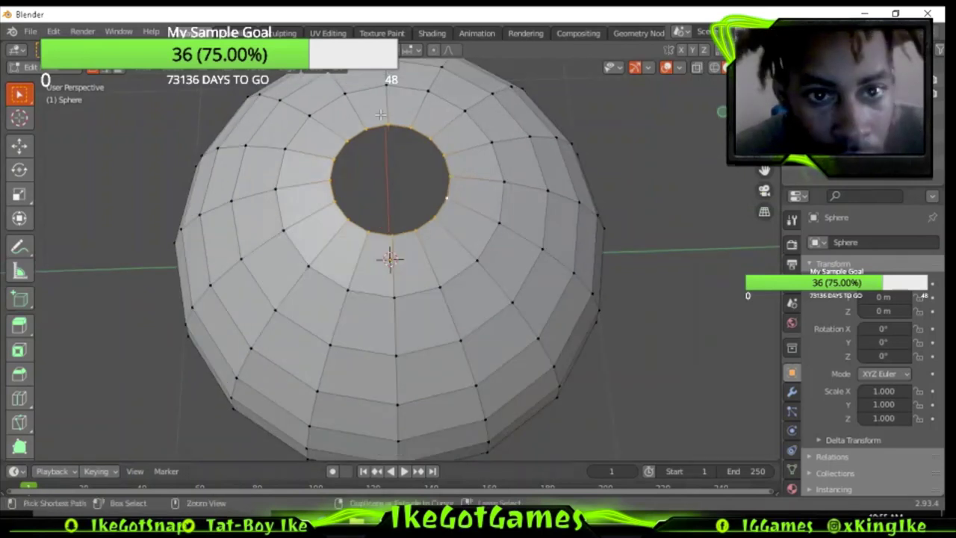
mouse_move(381, 115)
ctrl+mouse_down()
mouse_move(398, 166)
mouse_move(400, 242)
ctrl+mouse_up()
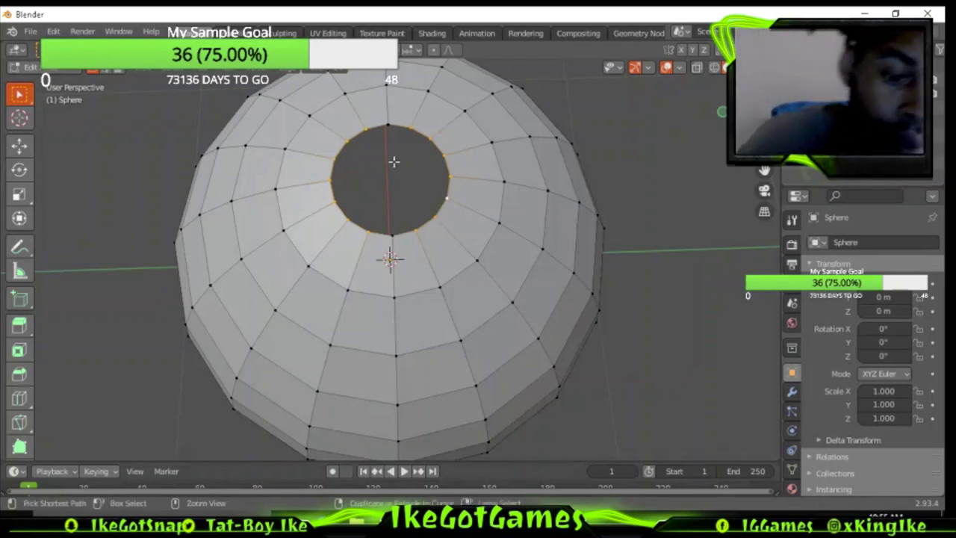
key(ctrl+c)
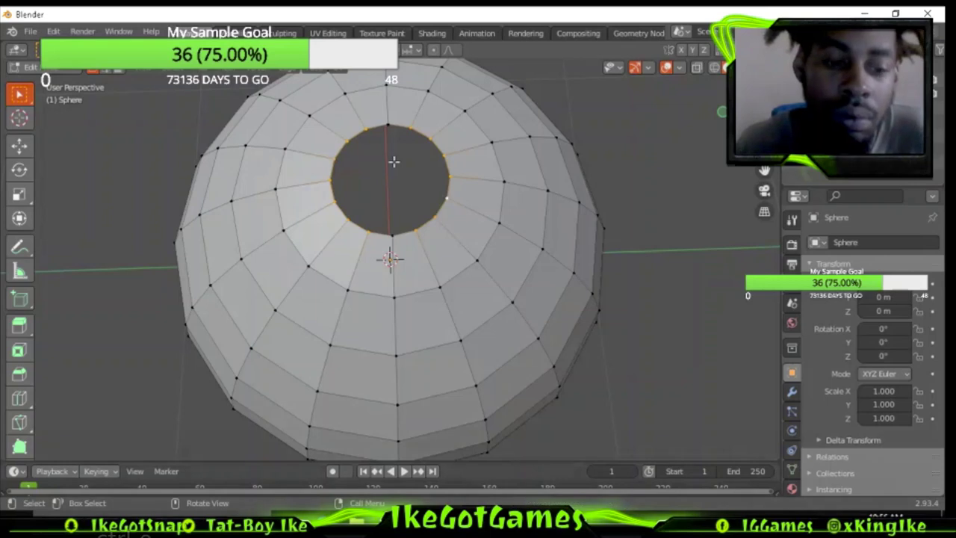
- Fill the crown hole by bridging the two rim halves with Bridge Edge Loops
key(ctrl+e)
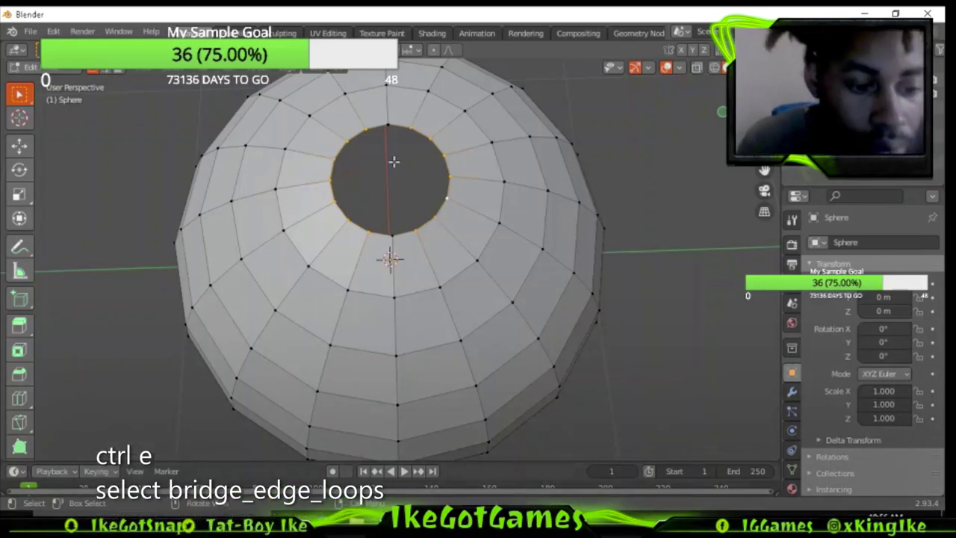
key(ctrl+e)
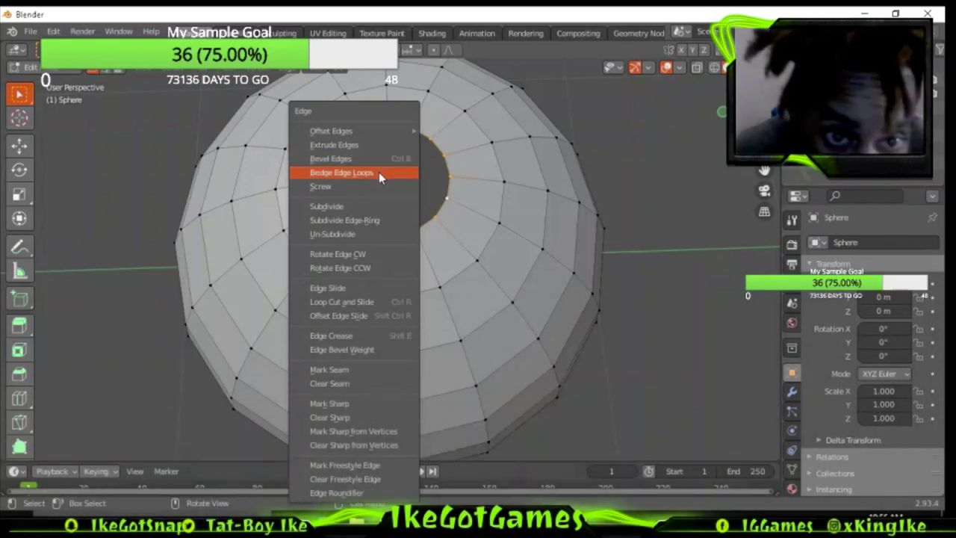
click(378, 172)
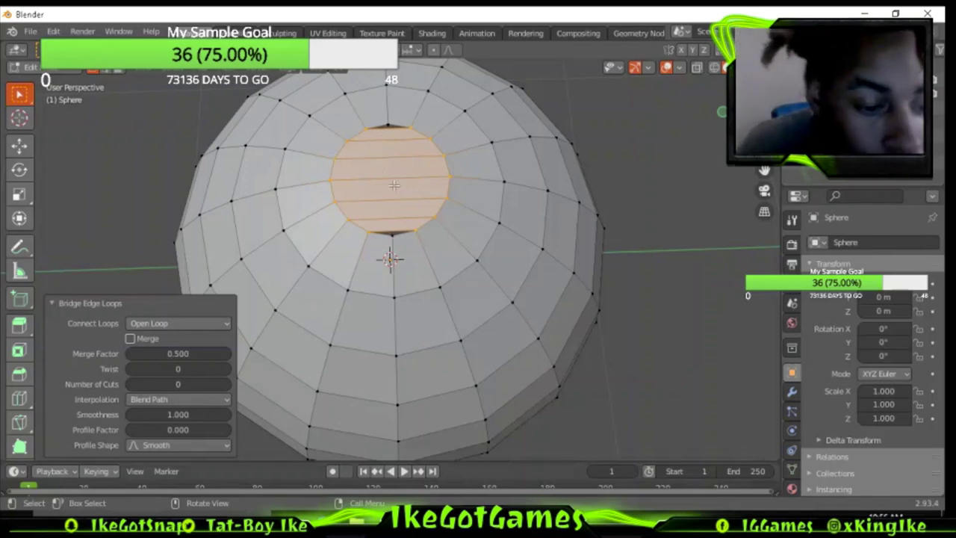
- Add a centred loop cut across the bridged patch
key(ctrl+r)
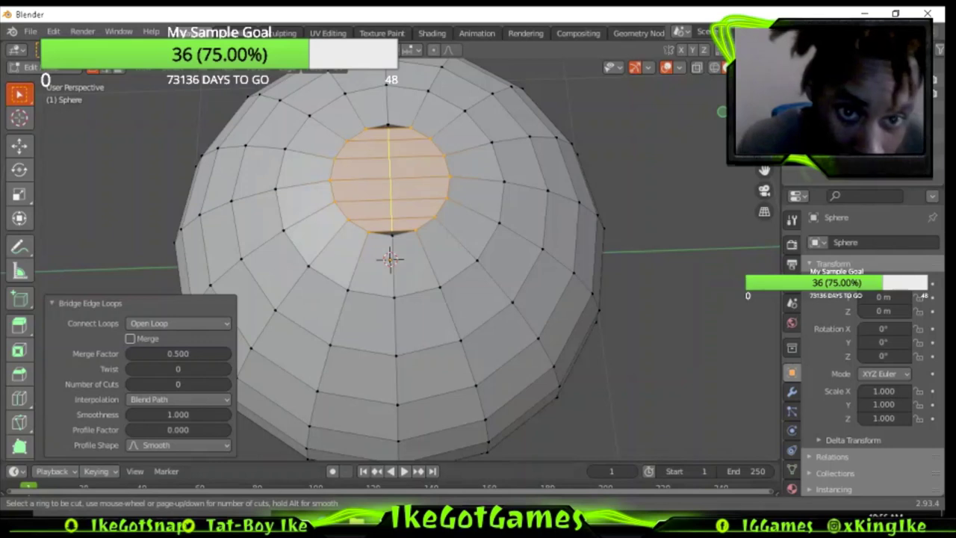
click(394, 185)
right_click(393, 185)
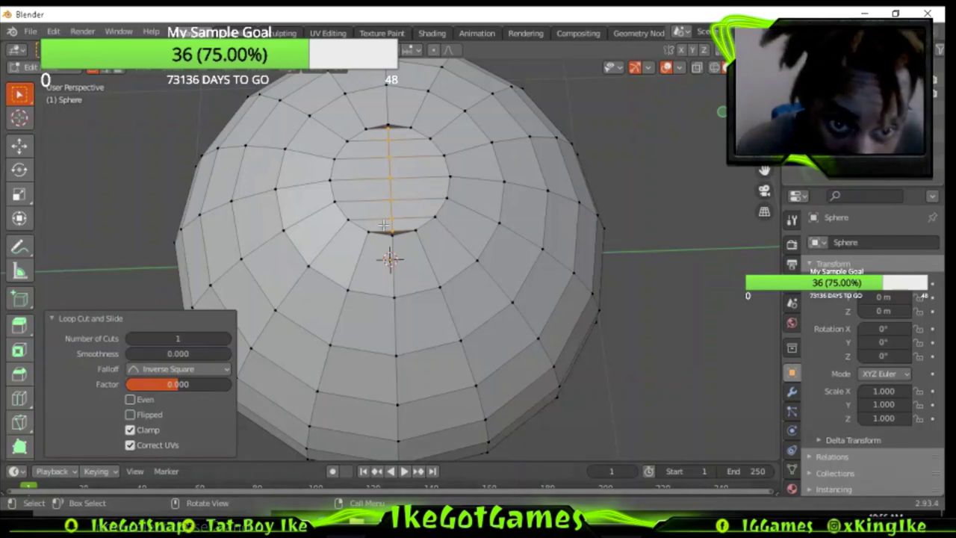
- Merge the bottom and top vertex pairs of the patch At Center
key(b)
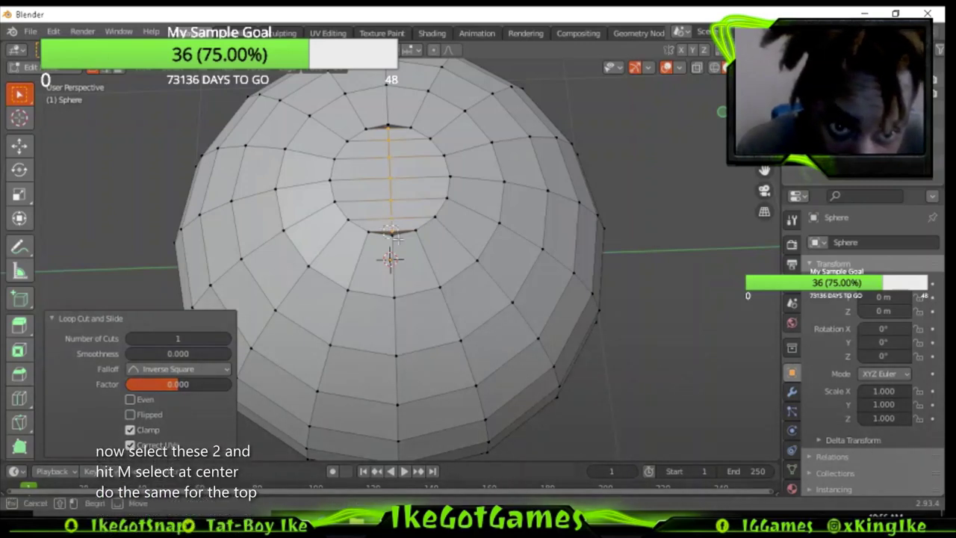
drag(394, 227, 401, 245)
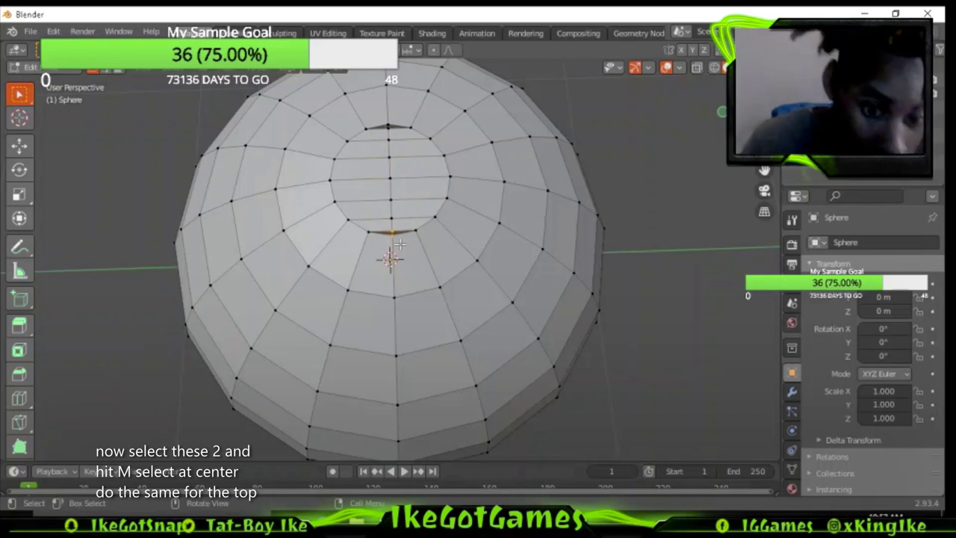
key(m)
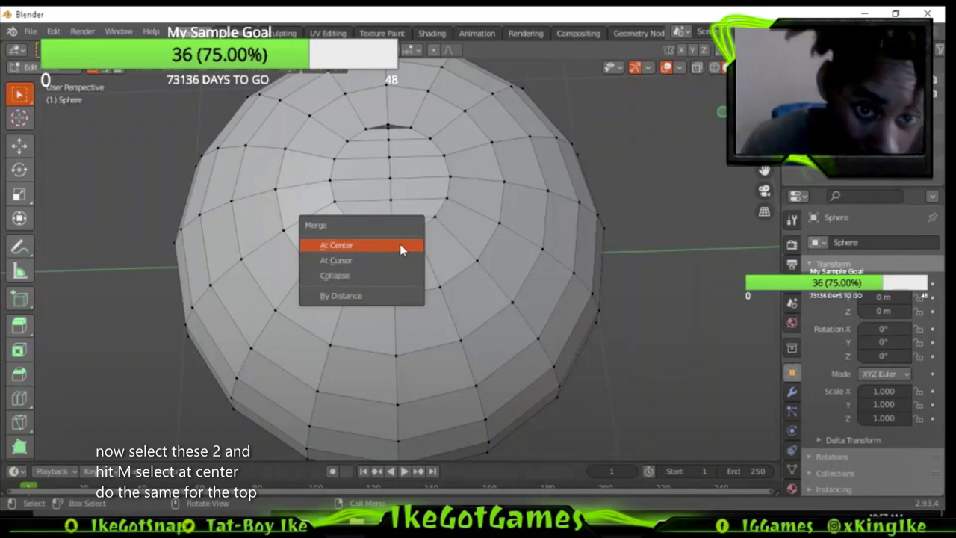
click(393, 244)
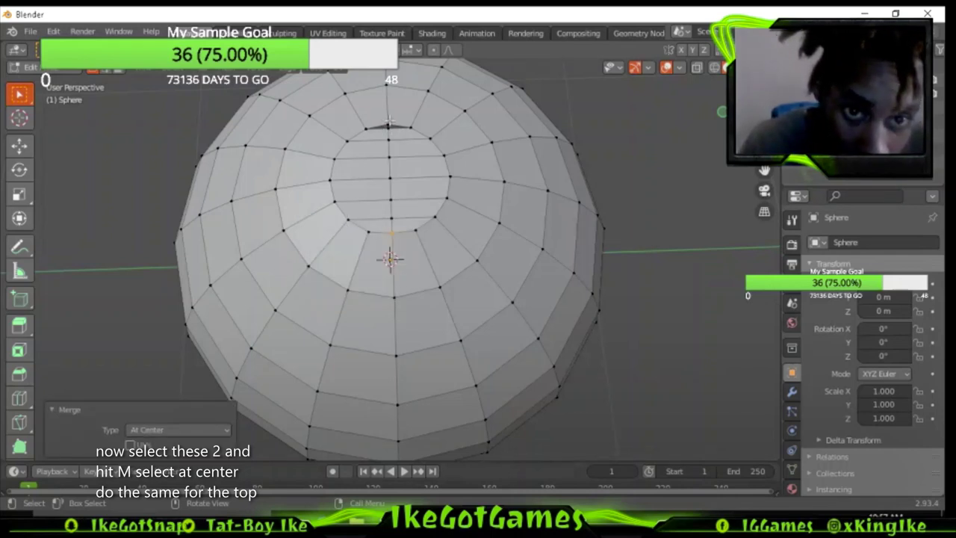
key(b)
drag(358, 118, 418, 143)
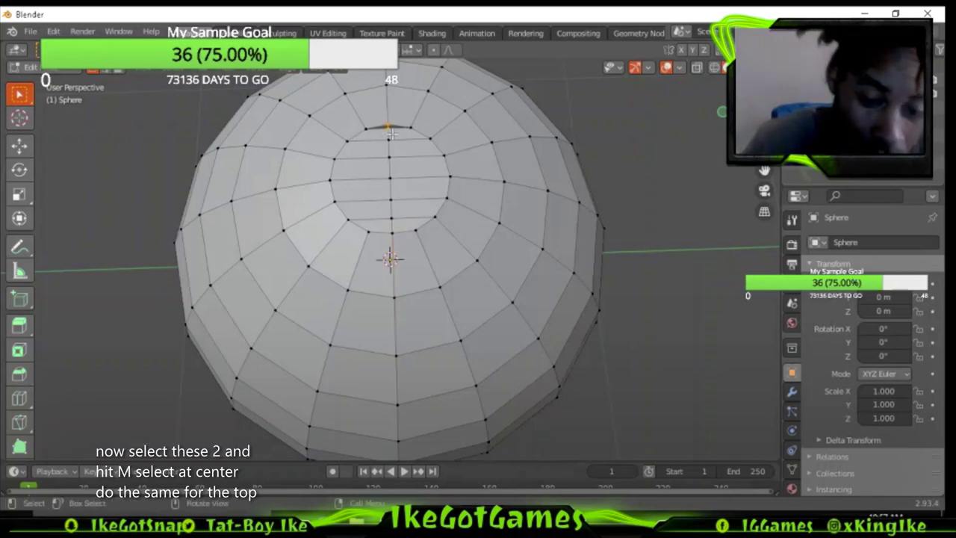
key(m)
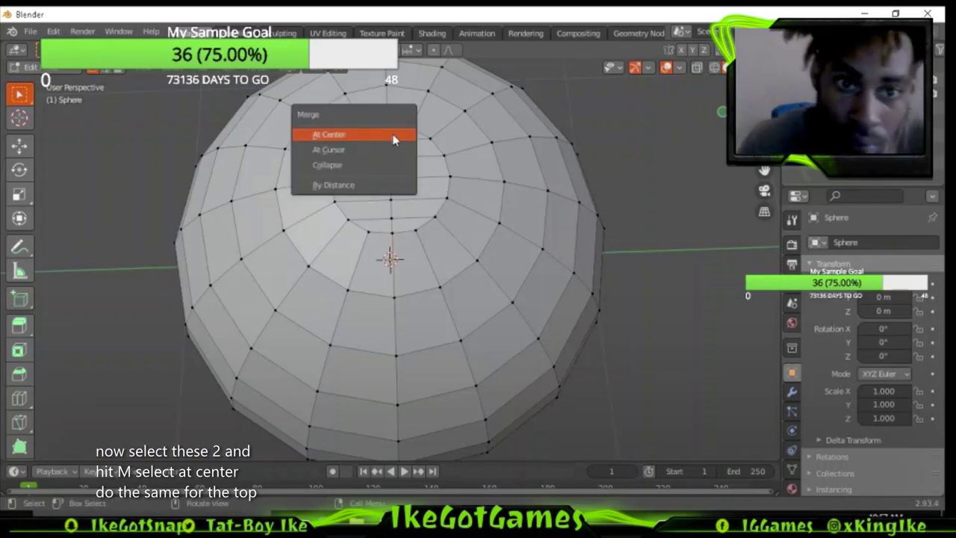
click(394, 138)
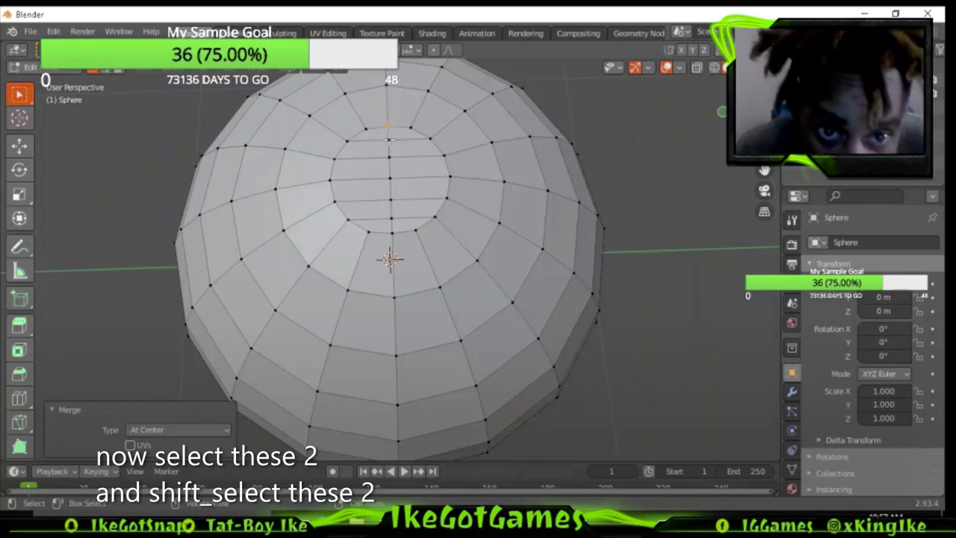
- Select the vertices at the top of the cut plus the central vertices
shift+click(398, 162)
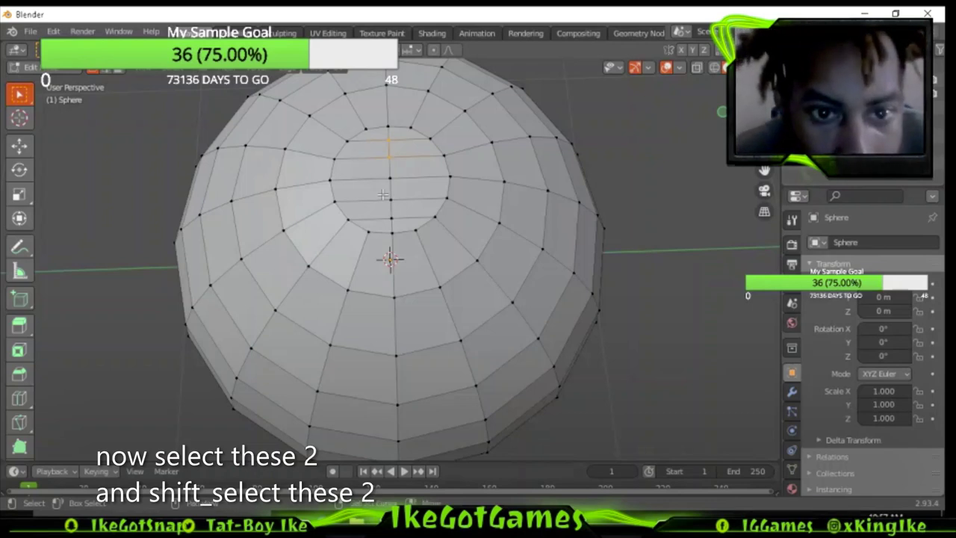
drag(383, 195, 398, 218)
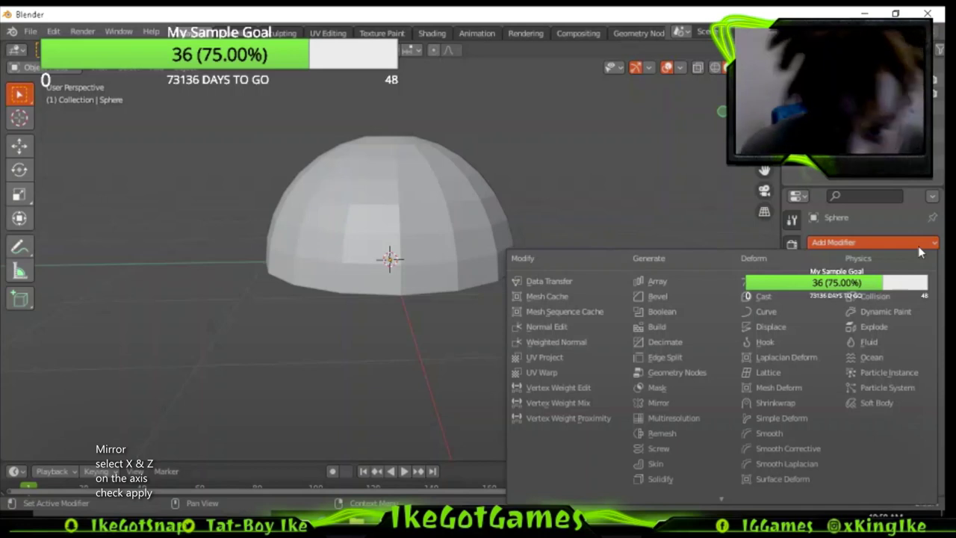
- Add a Mirror modifier on the Z axis and apply it to complete the sphere
click(671, 403)
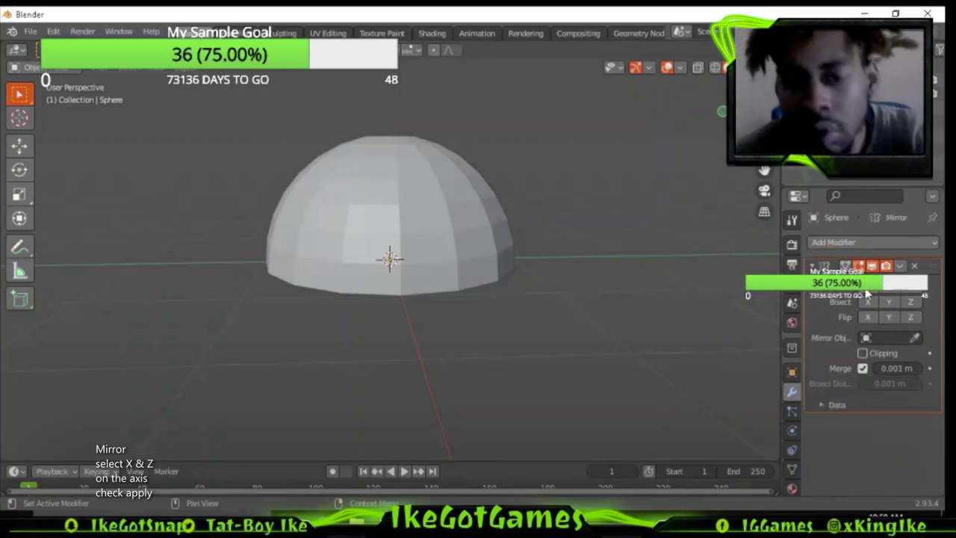
click(912, 289)
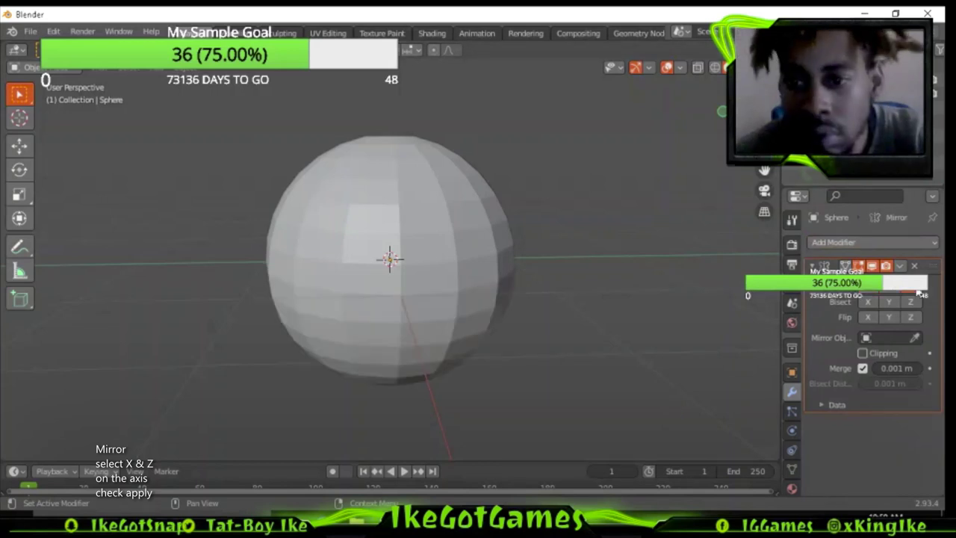
click(900, 266)
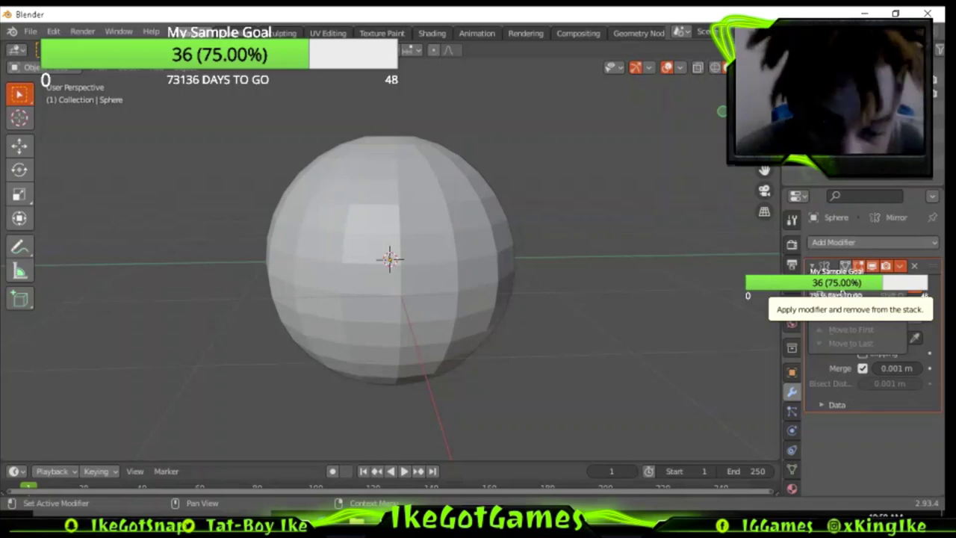
click(844, 287)
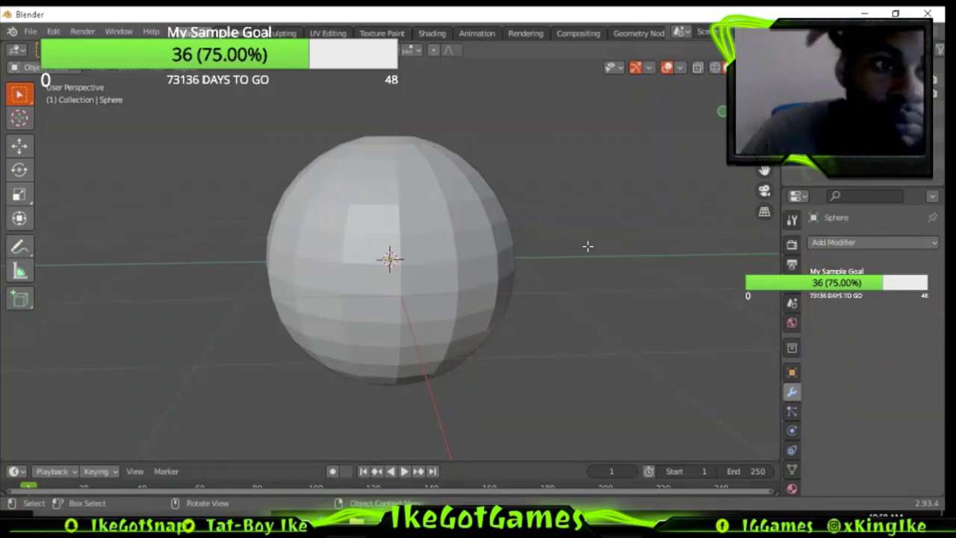
- Enter Edit Mode and zoom in looking down on the sphere's top pole
key(Tab)
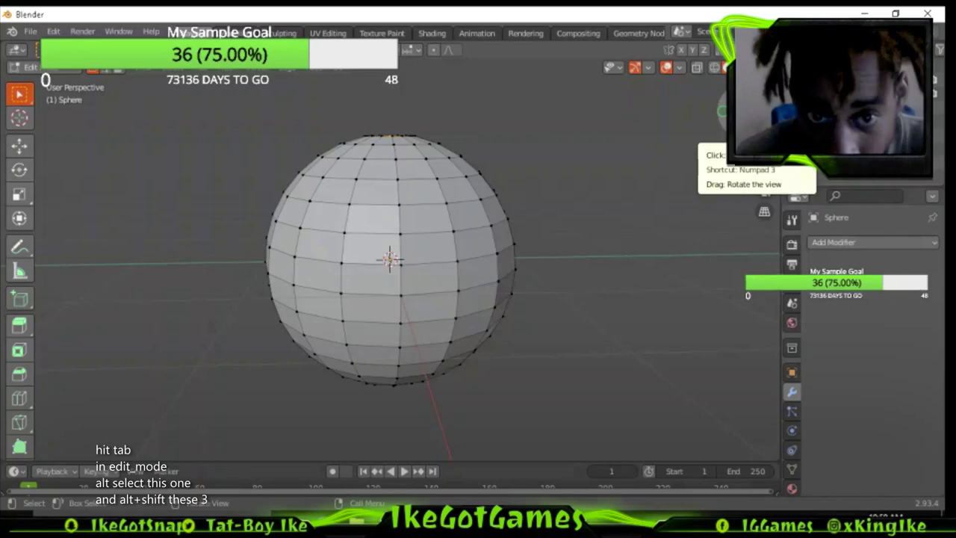
drag(721, 112, 721, 150)
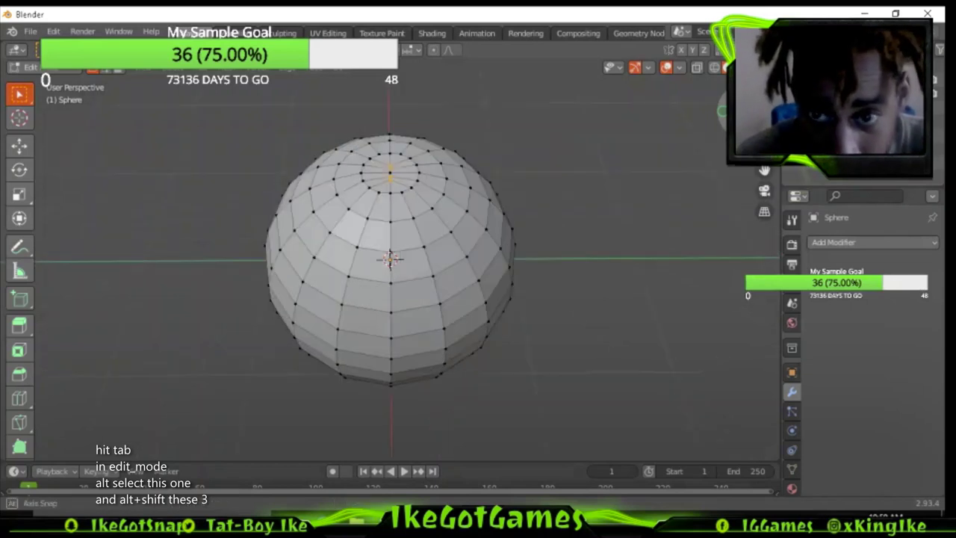
scroll(390, 260, up, 1)
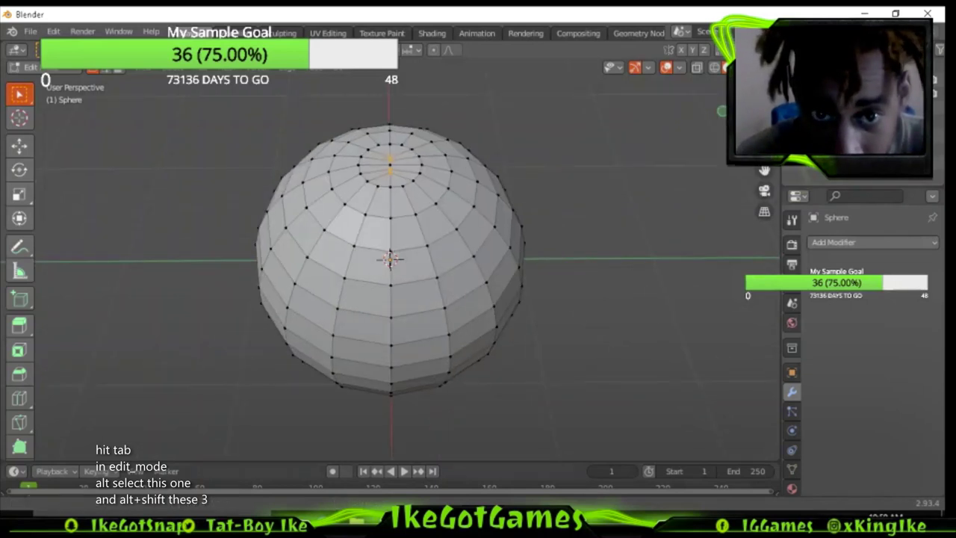
scroll(722, 112, up, 2)
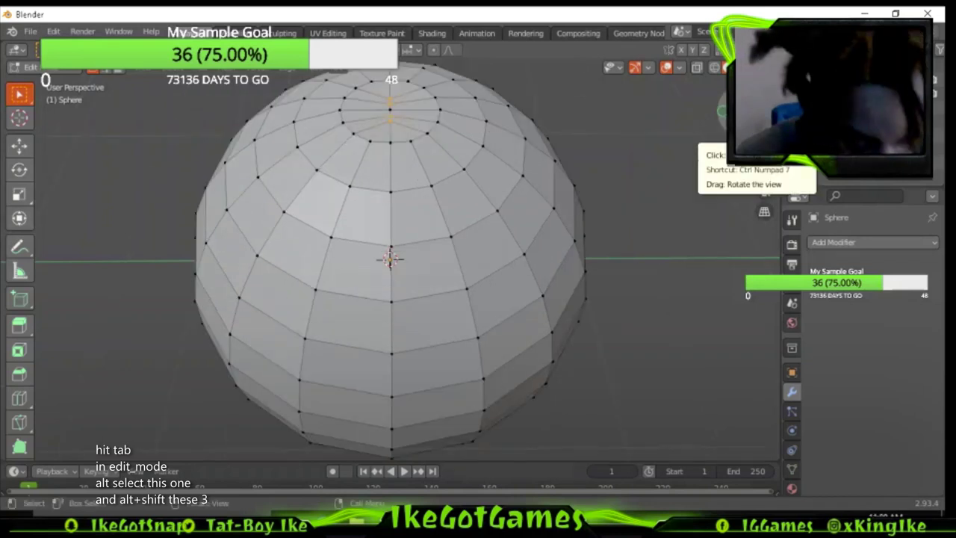
drag(722, 112, 722, 131)
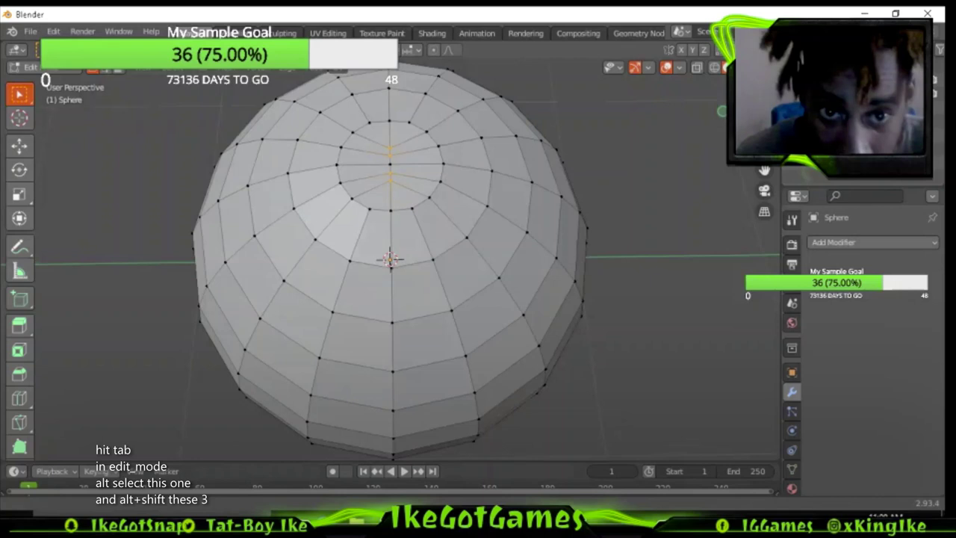
scroll(721, 112, up, 1)
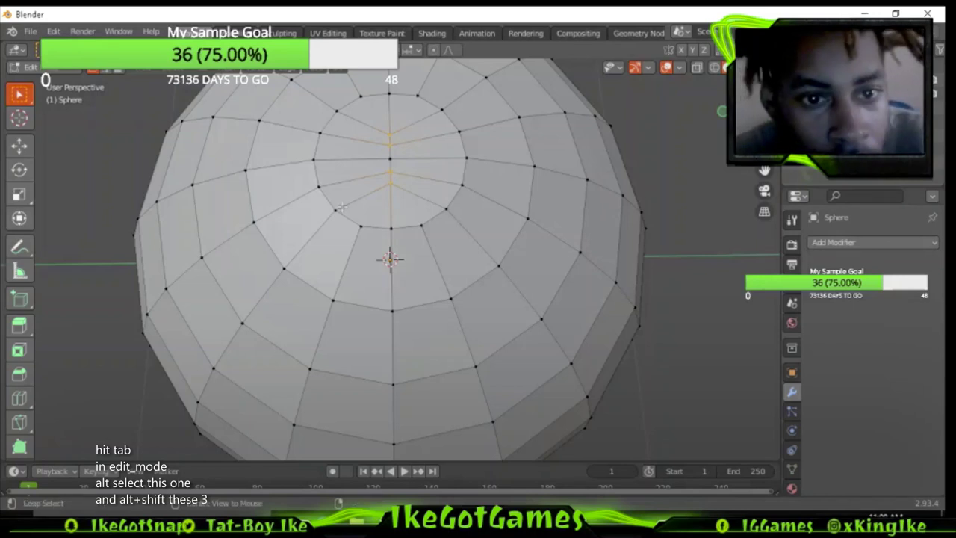
- Select four edge loops: a vertical one through the pole, a horizontal one and two more
alt+click(341, 206)
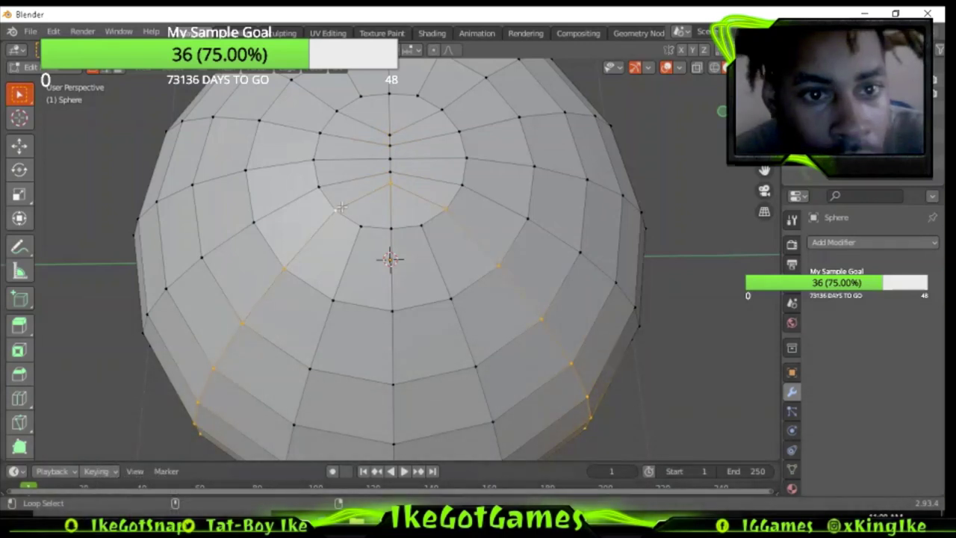
alt+shift+click(346, 114)
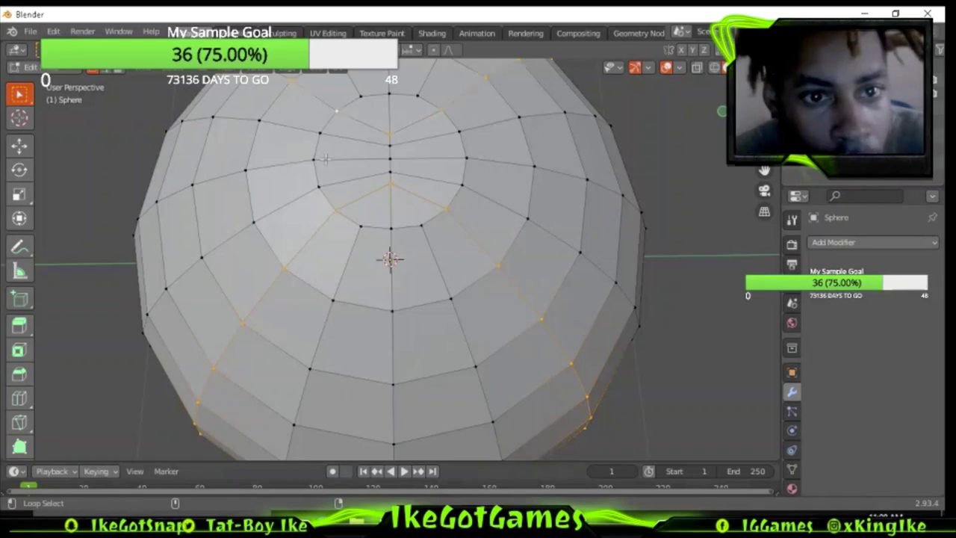
alt+shift+click(325, 158)
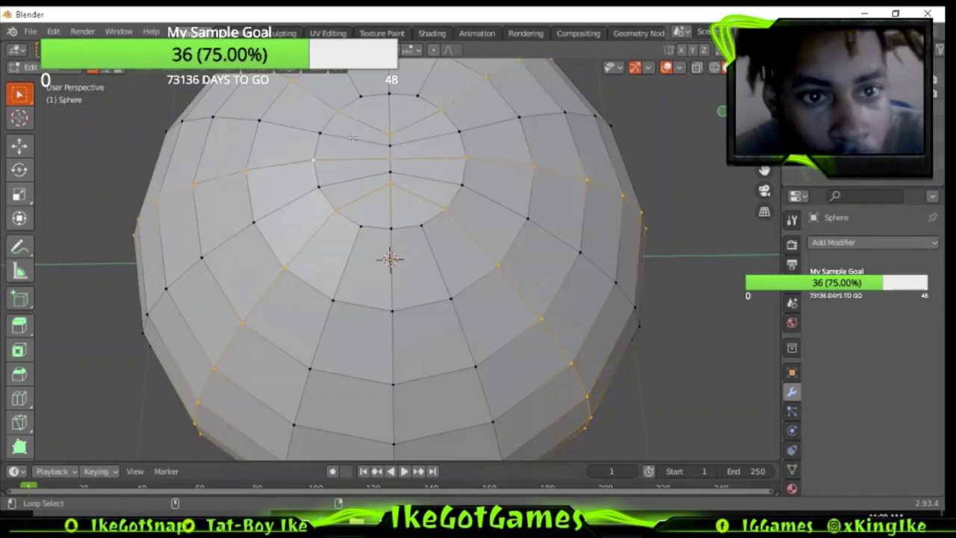
alt+shift+click(389, 107)
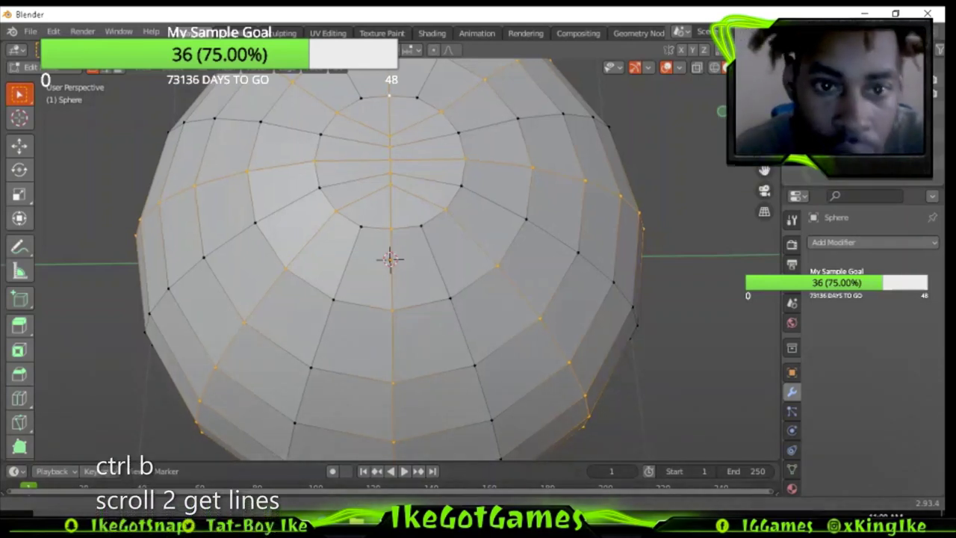
- Bevel the selected groove edge loops into 3-segment strips about 0.0359 m wide
scroll(390, 258, down, 2)
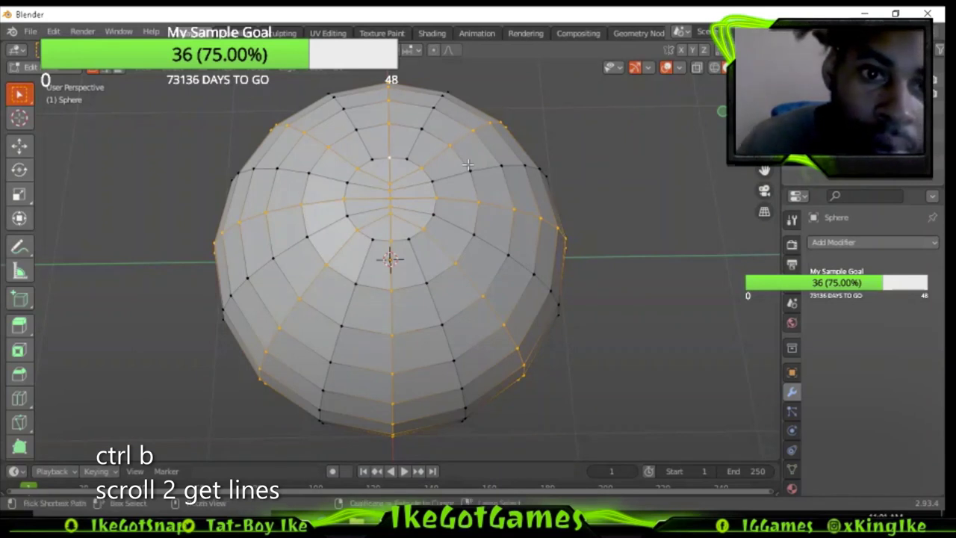
key(ctrl+b)
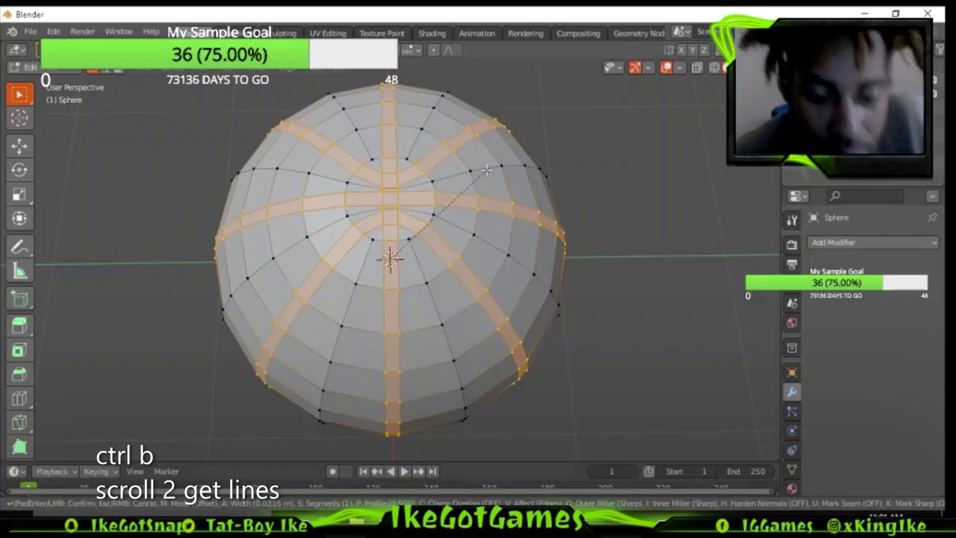
scroll(487, 170, up, 1)
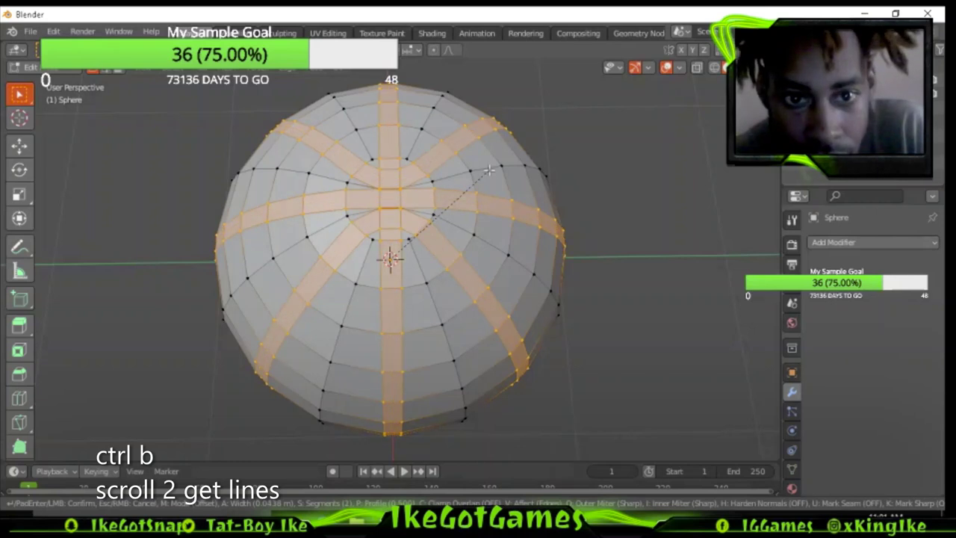
scroll(487, 170, up, 2)
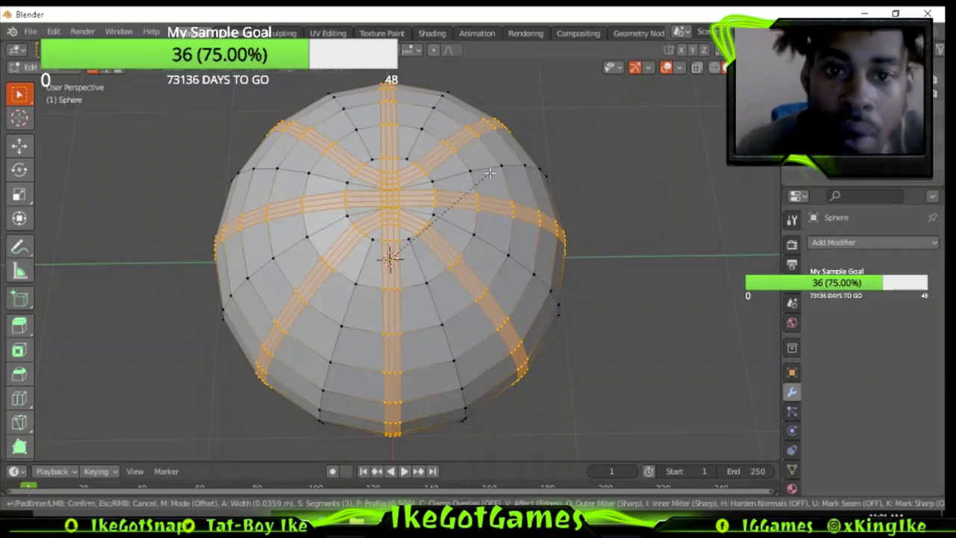
- Confirm the bevel, then enable Emulate Numpad in the Input preferences and close them
click(489, 173)
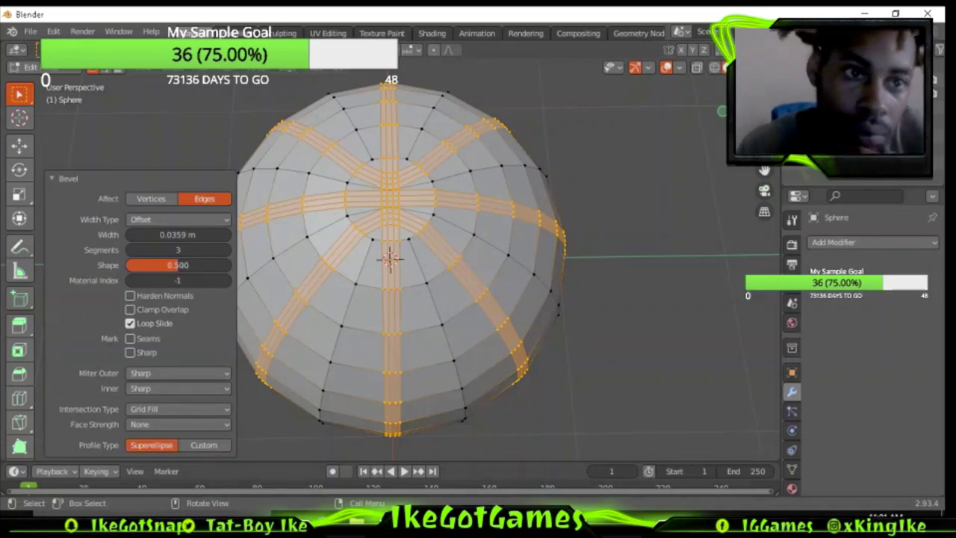
click(53, 31)
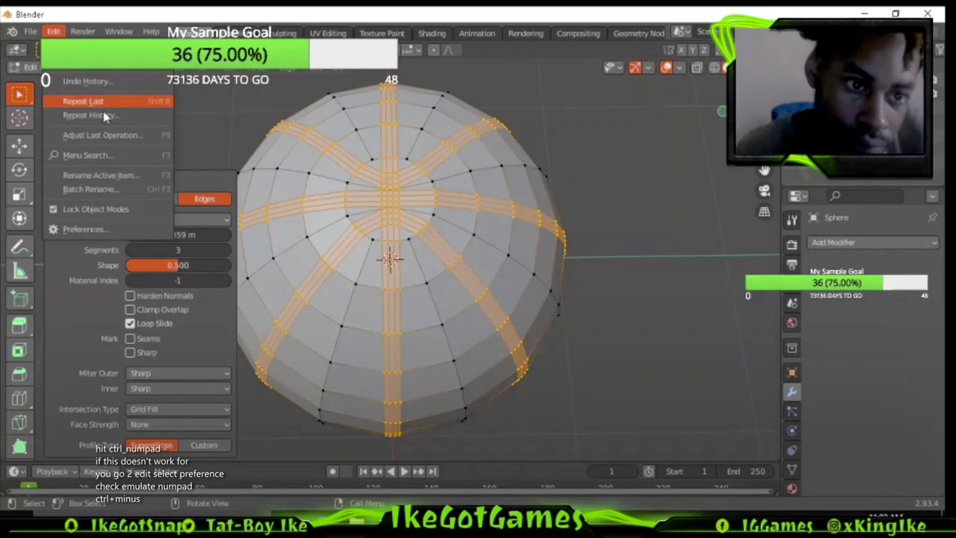
click(94, 224)
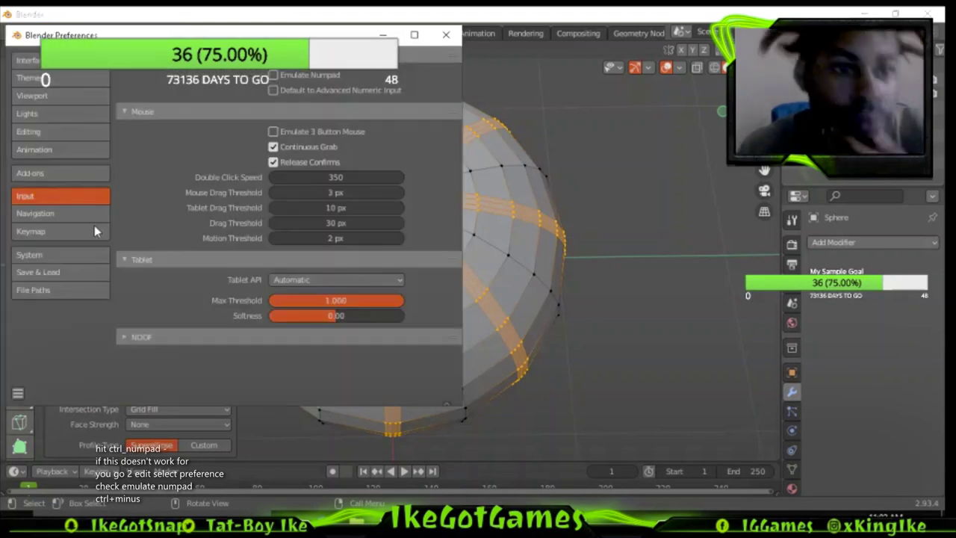
click(274, 74)
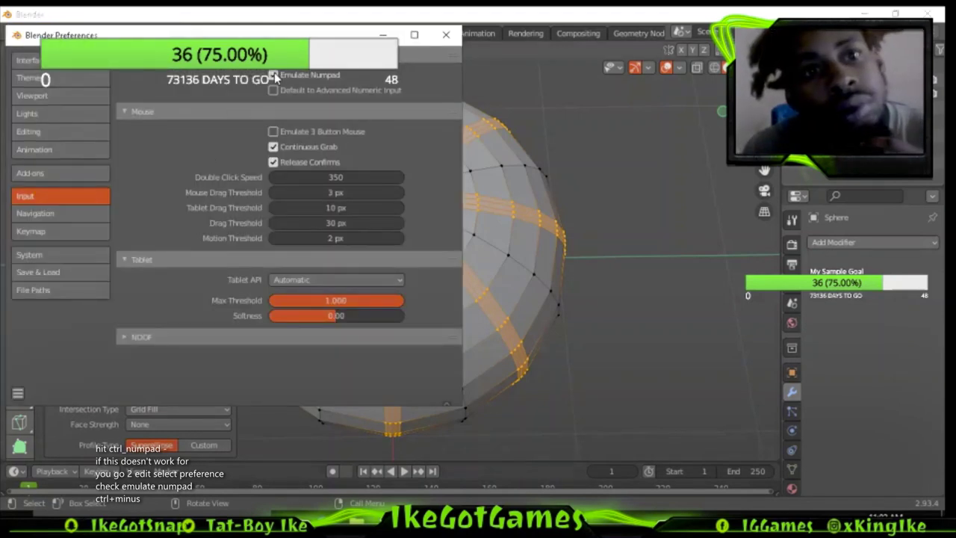
click(446, 35)
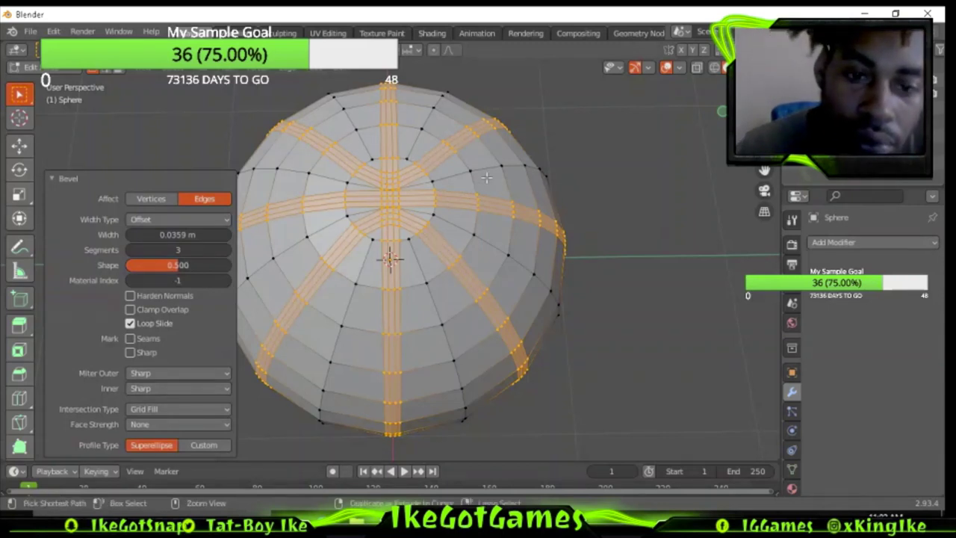
- Narrow the selection to each strip's middle loop and scale it inward to 0.983
key(ctrl+z)
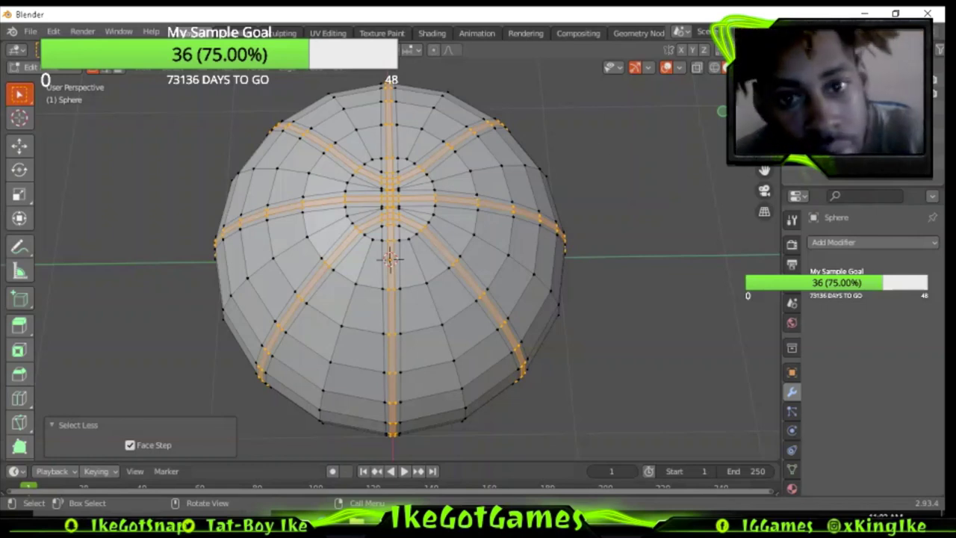
key(s)
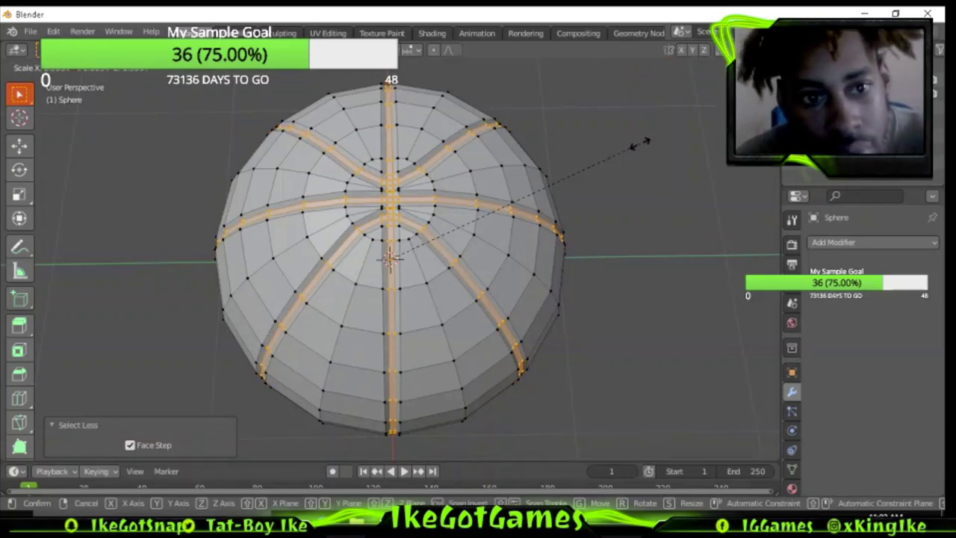
click(640, 141)
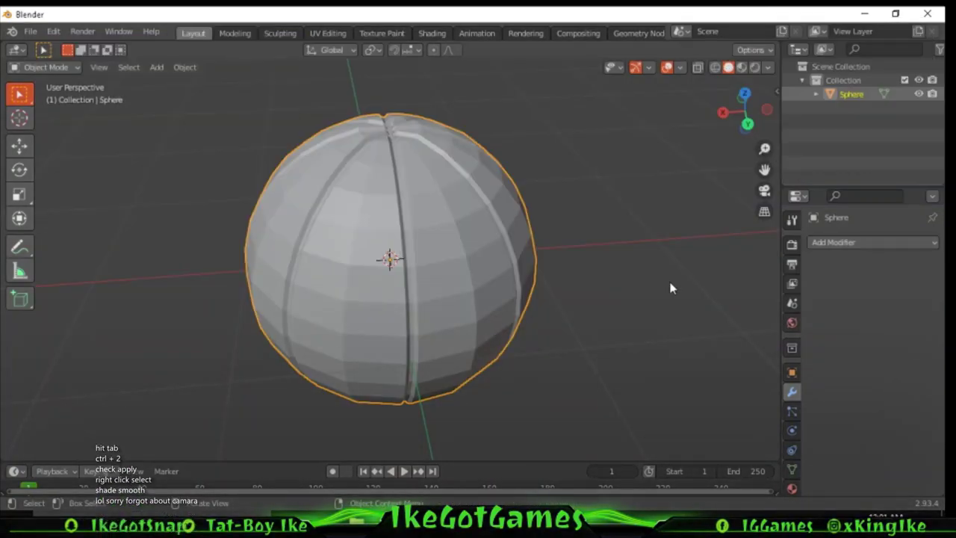
- Add a level 2 subdivision modifier to the sphere and apply it to the mesh
key(ctrl)
key(ctrl+2)
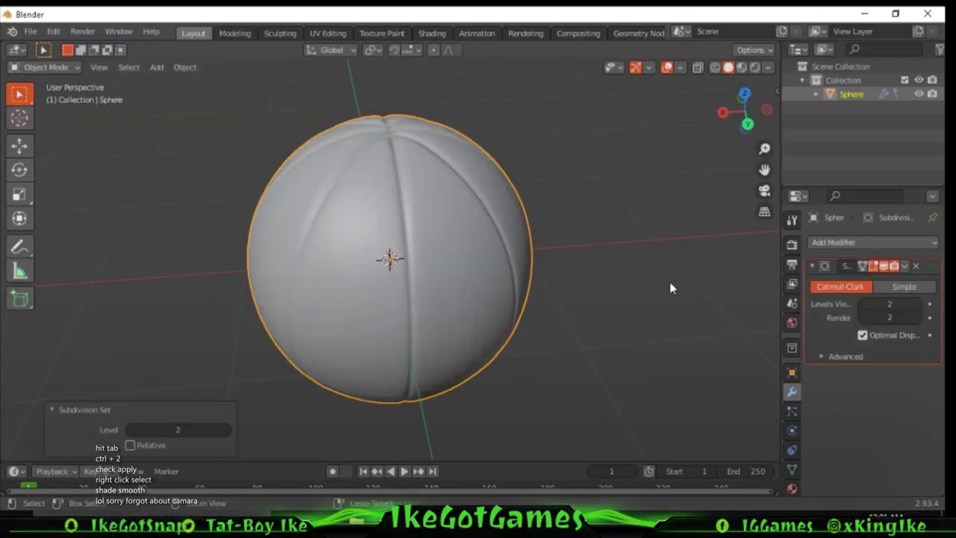
click(901, 266)
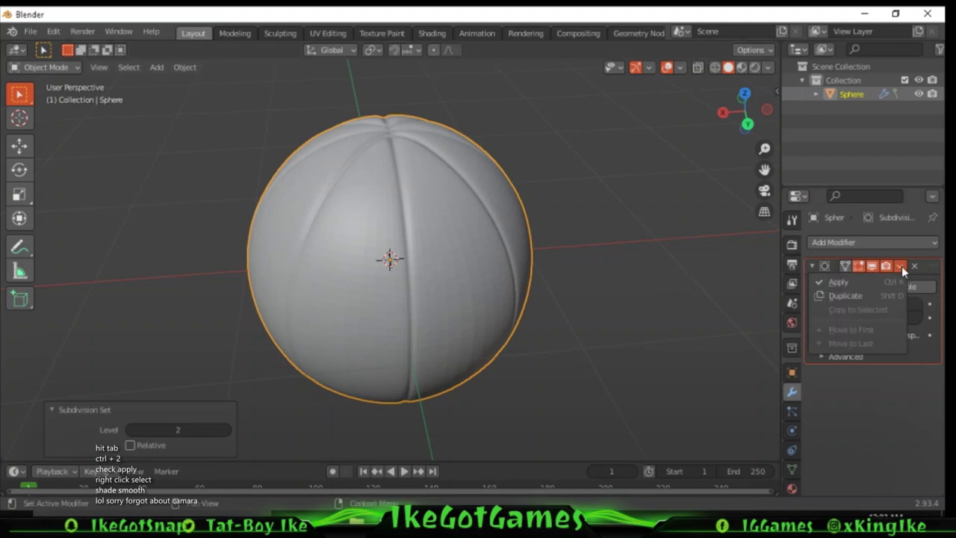
click(852, 281)
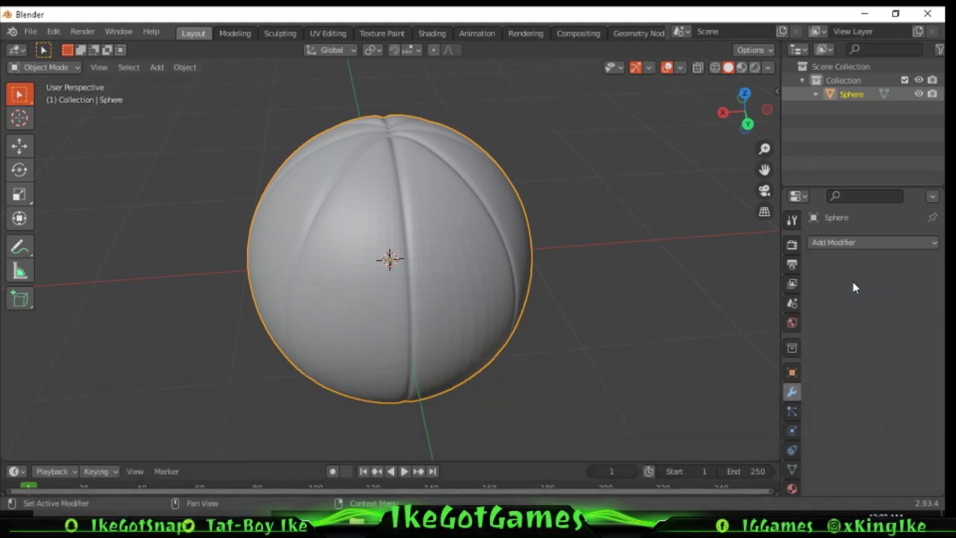
- Shade the sphere smooth and view it from above in Material Preview shading
right_click(455, 259)
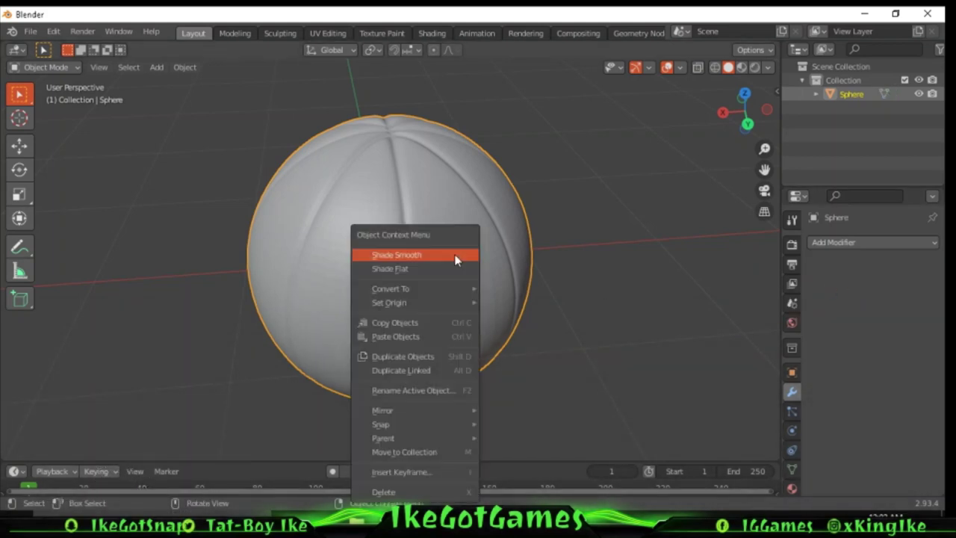
click(456, 257)
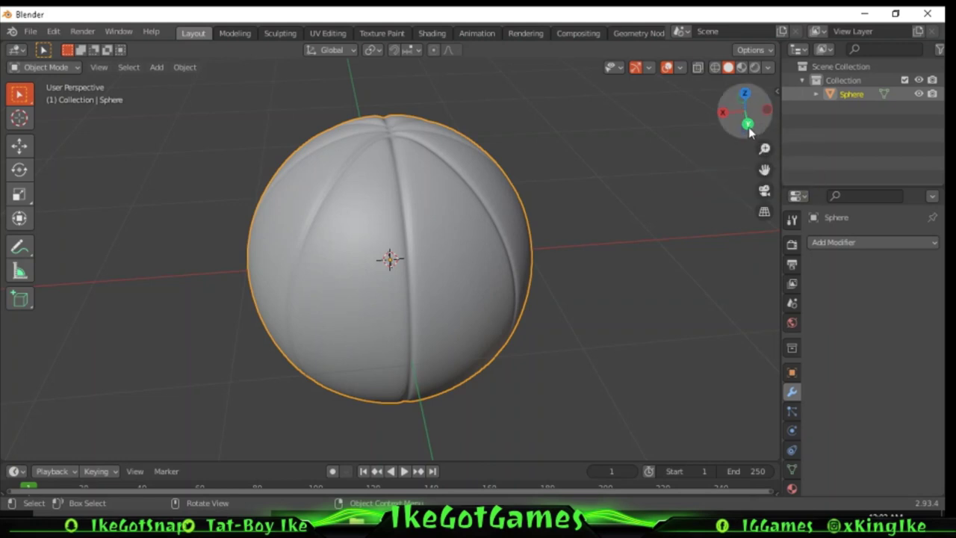
drag(746, 120, 767, 161)
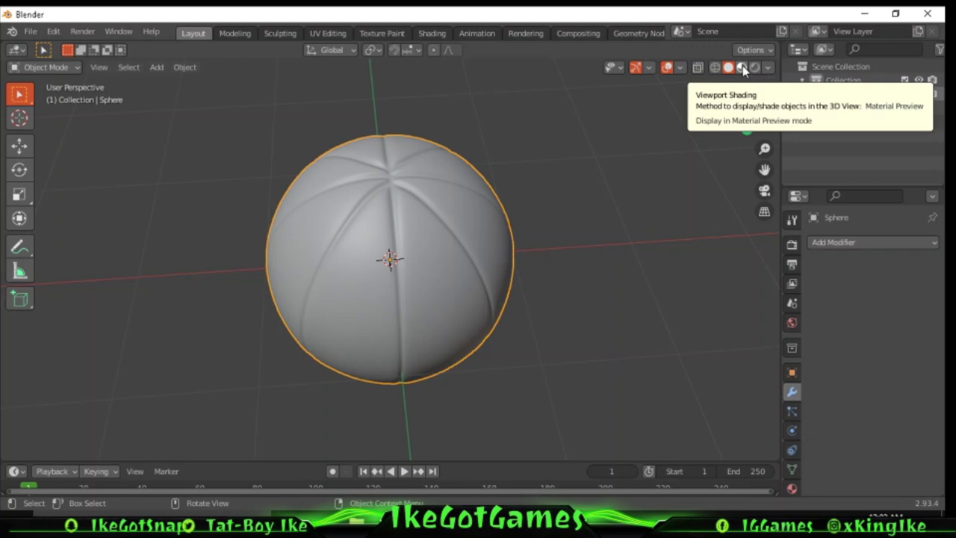
click(741, 68)
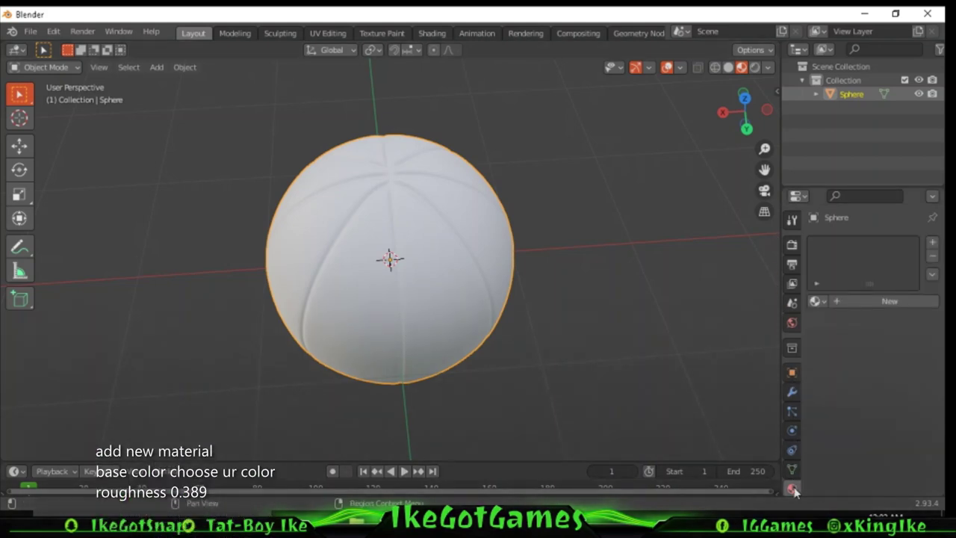
- Create a new material for the sphere with an orange base colour
click(868, 307)
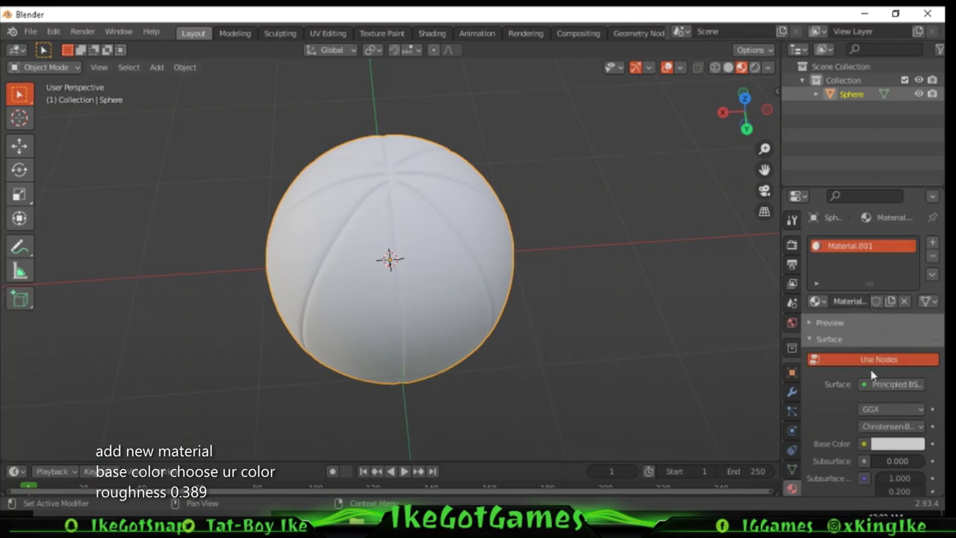
click(883, 444)
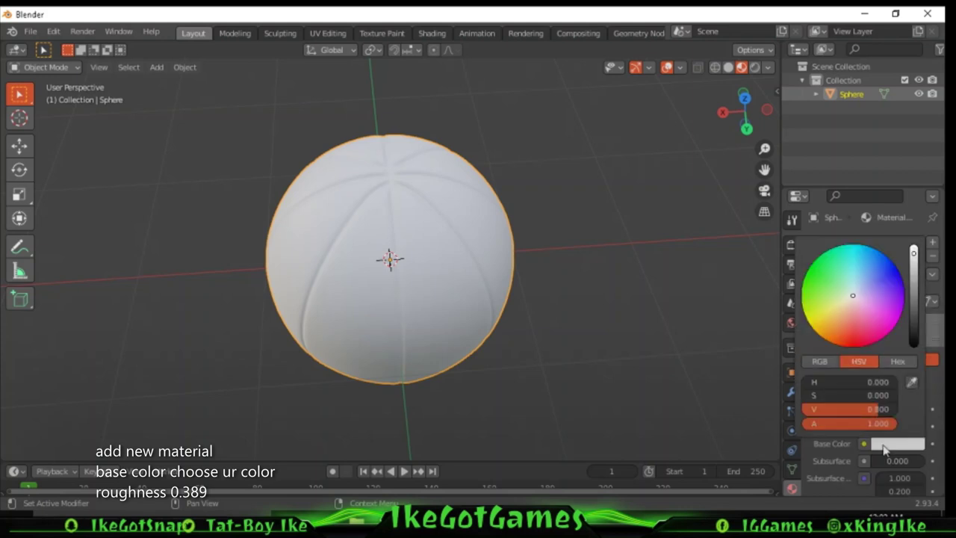
click(837, 343)
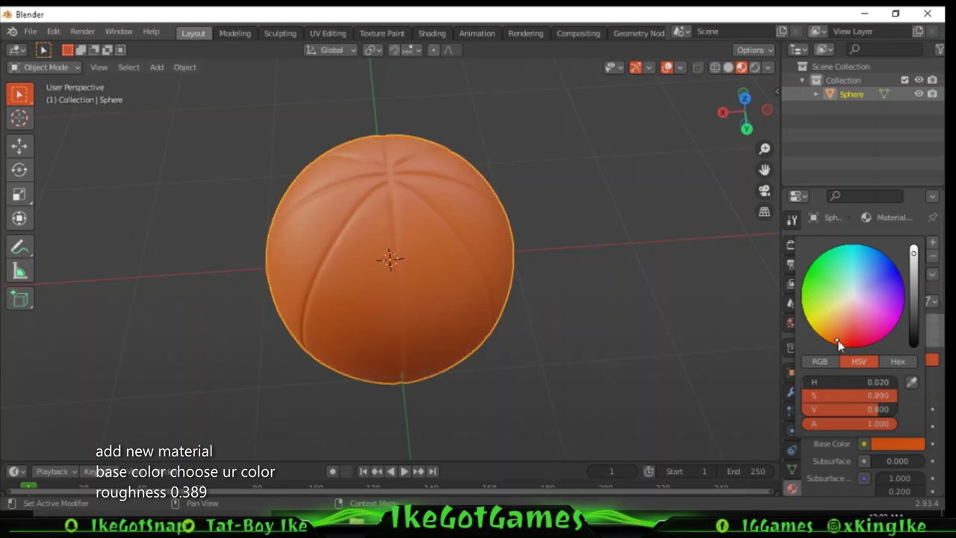
click(838, 343)
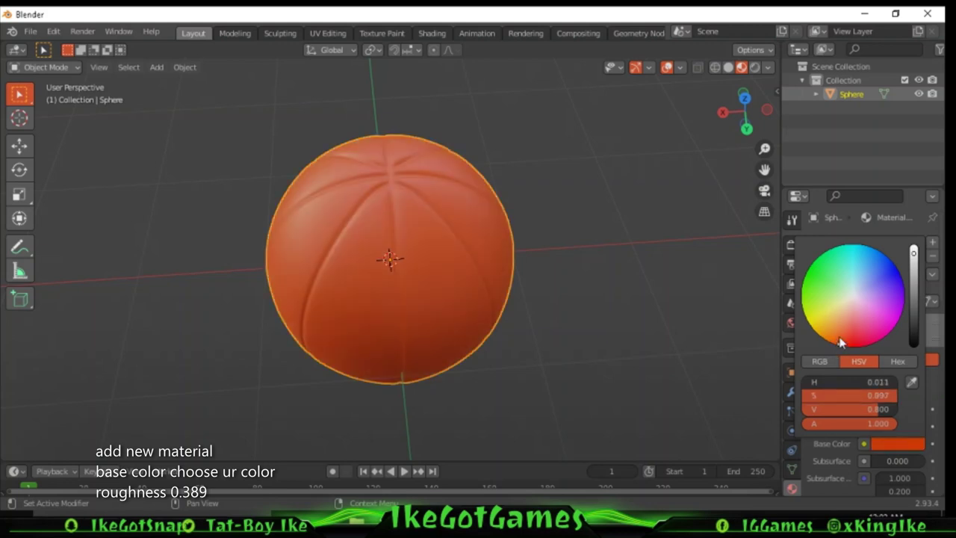
click(839, 336)
click(838, 339)
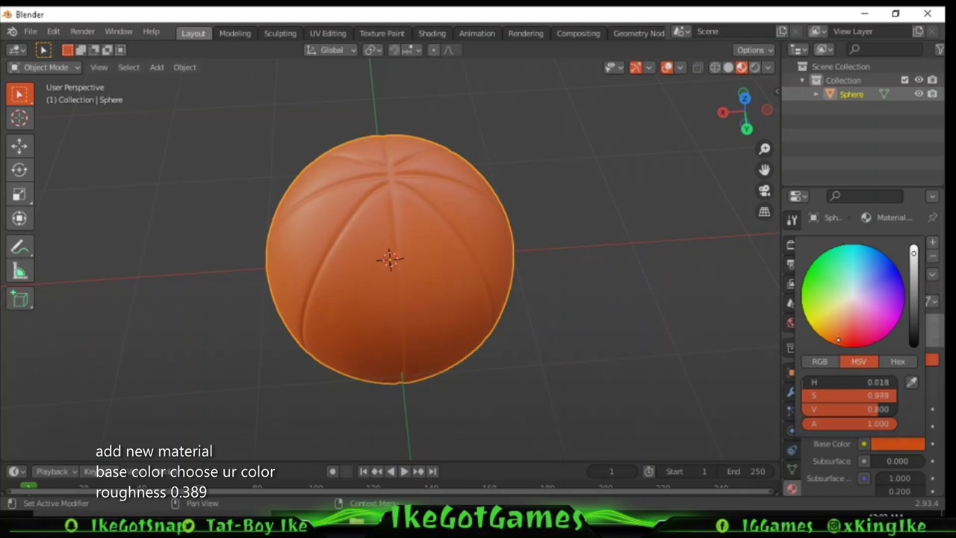
click(838, 342)
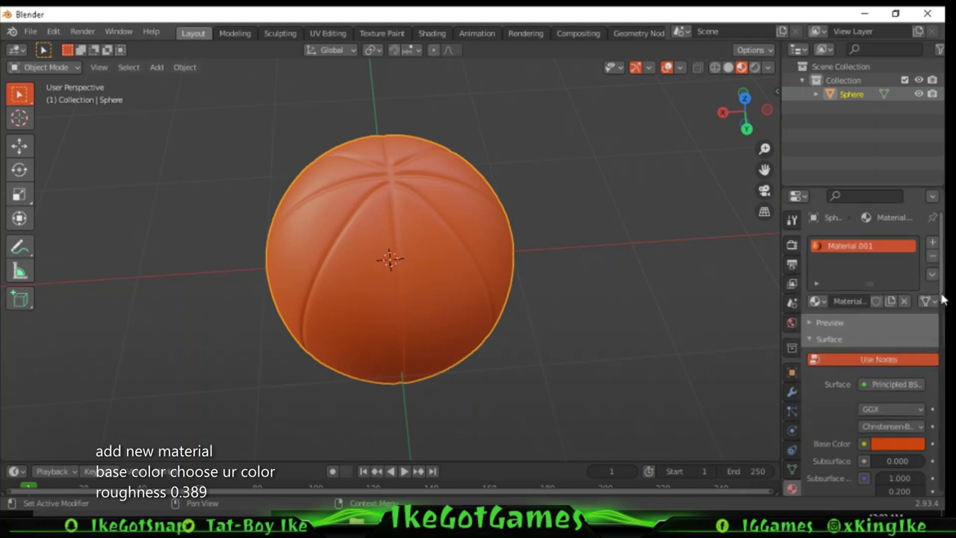
- Set the material's Roughness to 0.389
drag(942, 299, 945, 369)
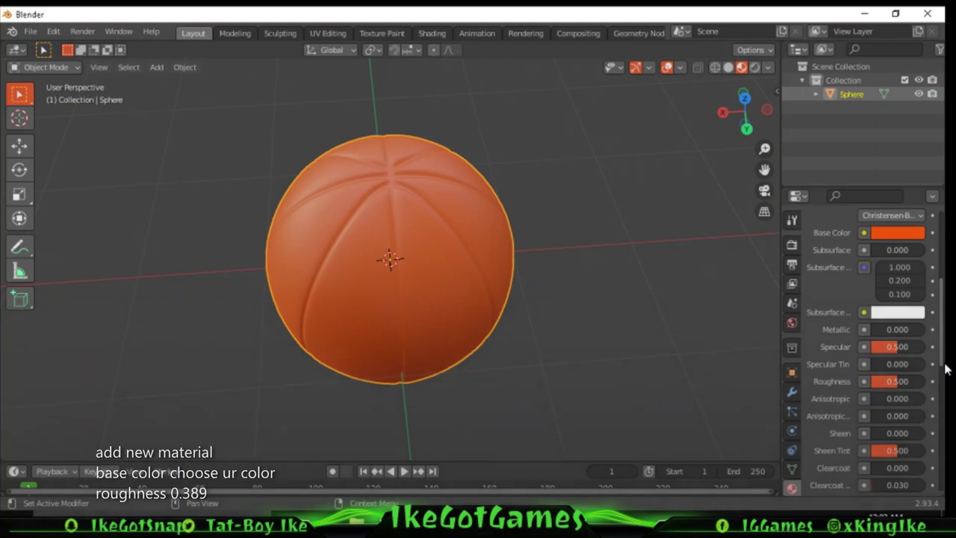
double_click(900, 382)
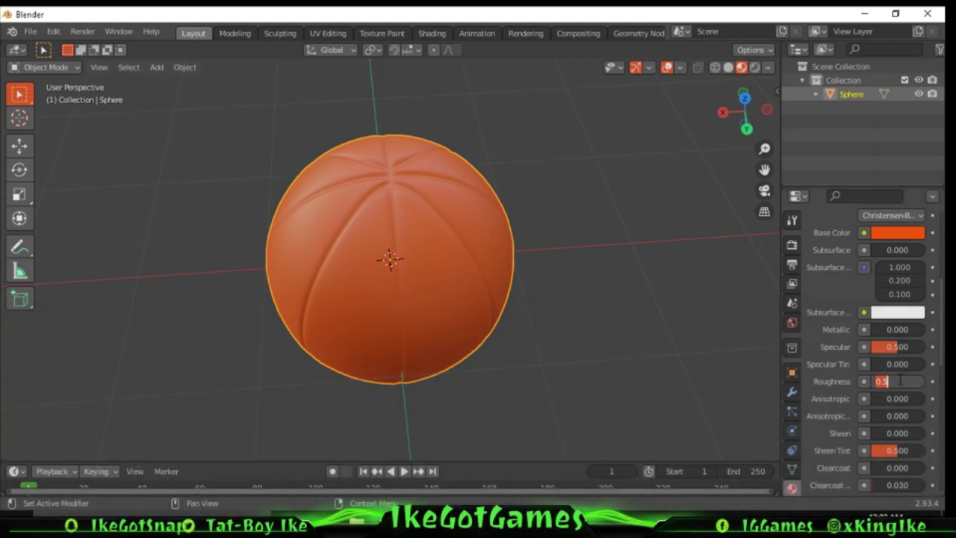
text(0)
text(.389)
key(Return)
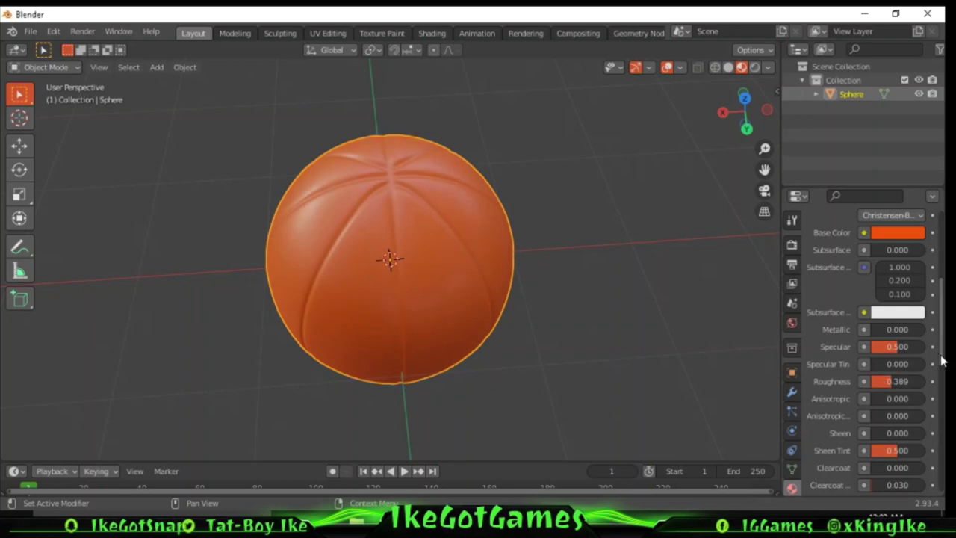
scroll(939, 347, up, 2)
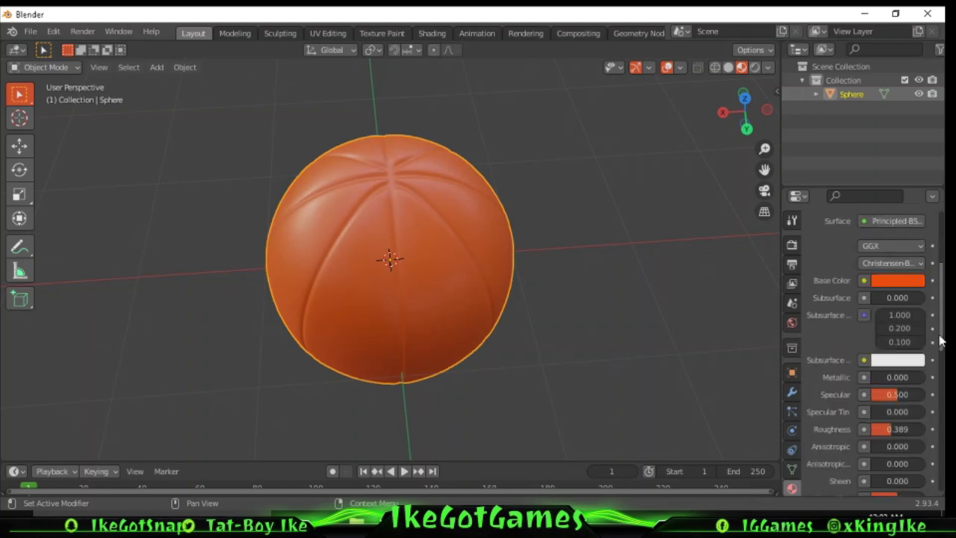
scroll(939, 336, up, 1)
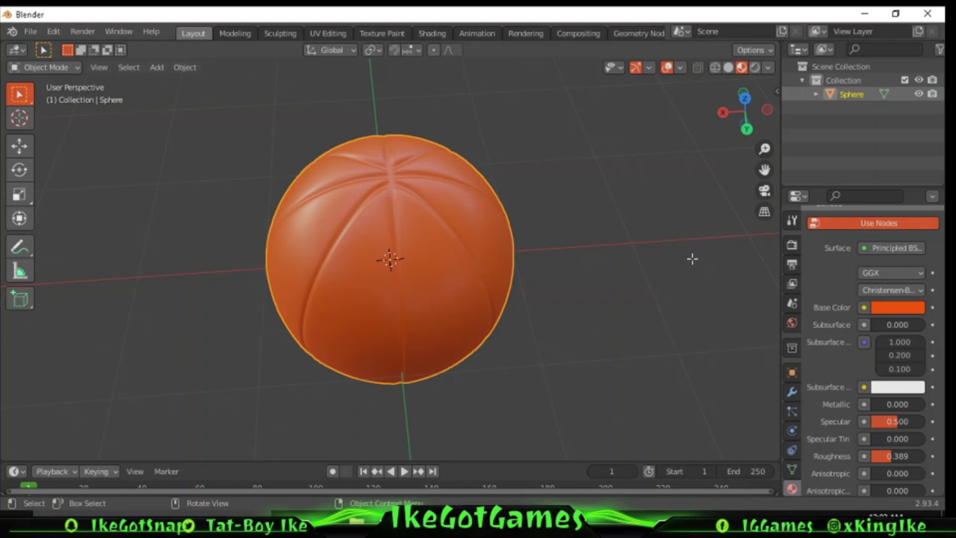
- In Edit Mode, add a second material slot holding a new material, Material.002
key(Tab)
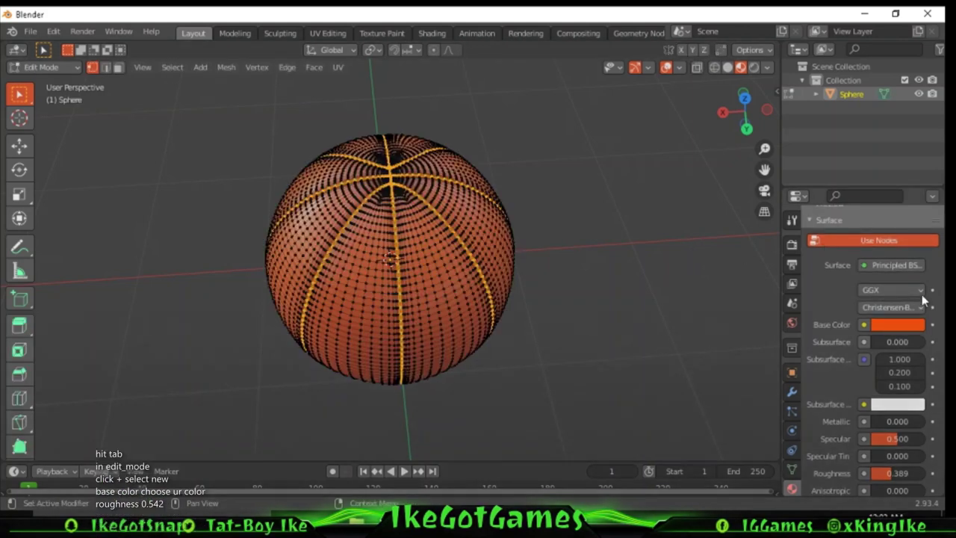
drag(944, 308, 940, 263)
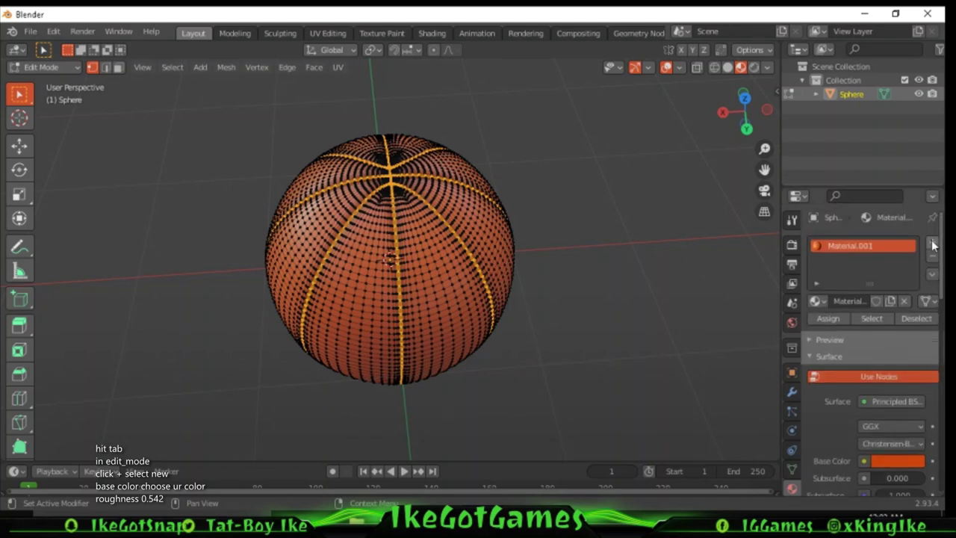
click(931, 244)
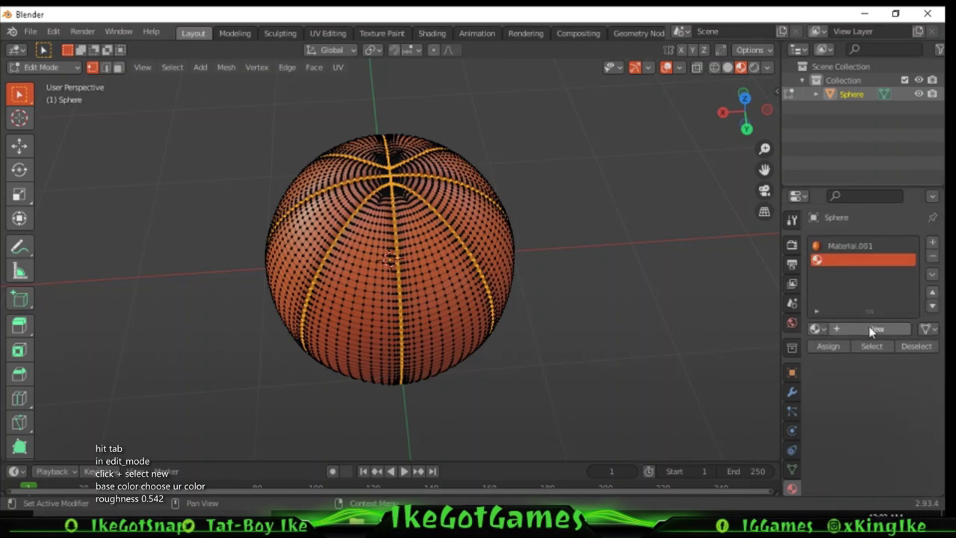
click(870, 330)
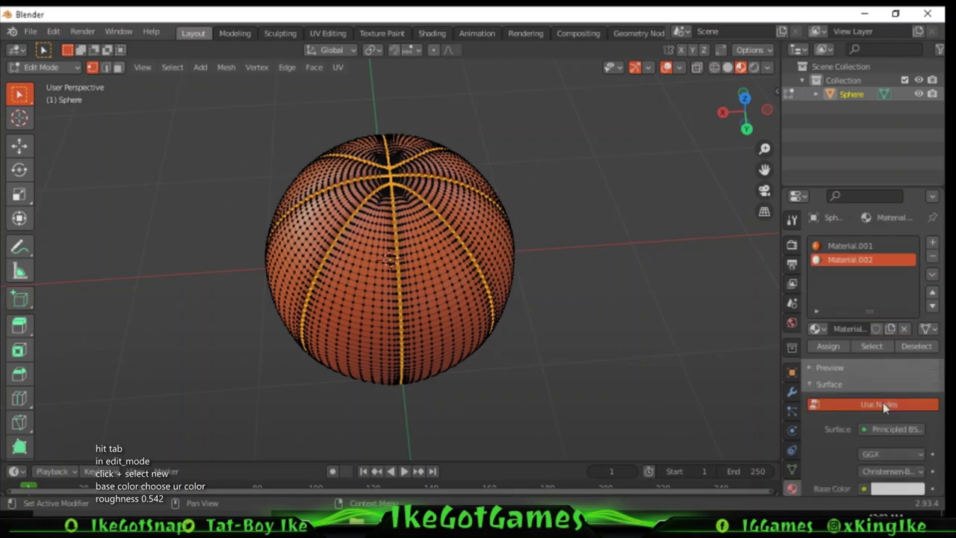
- Darken Material.002's base colour to near-black (V 0.047)
click(897, 488)
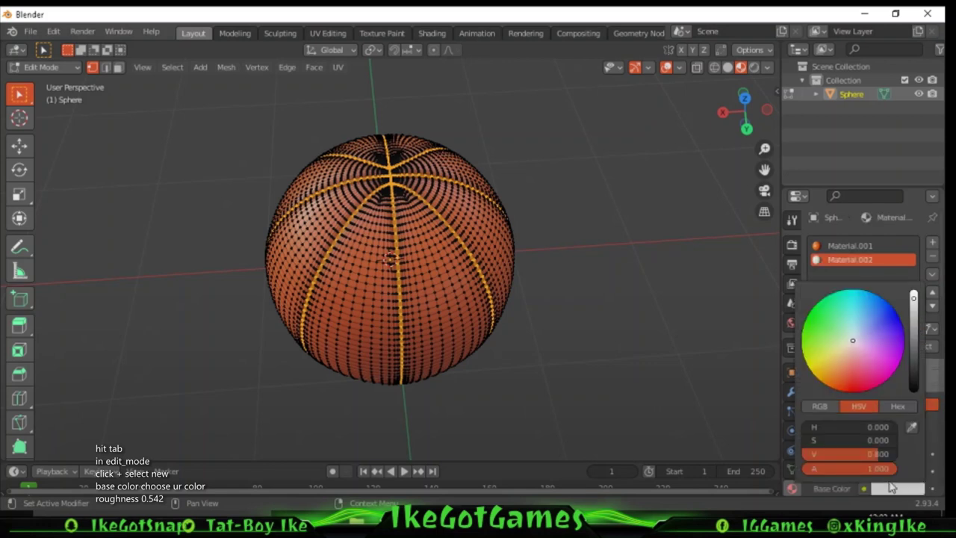
drag(908, 371, 913, 373)
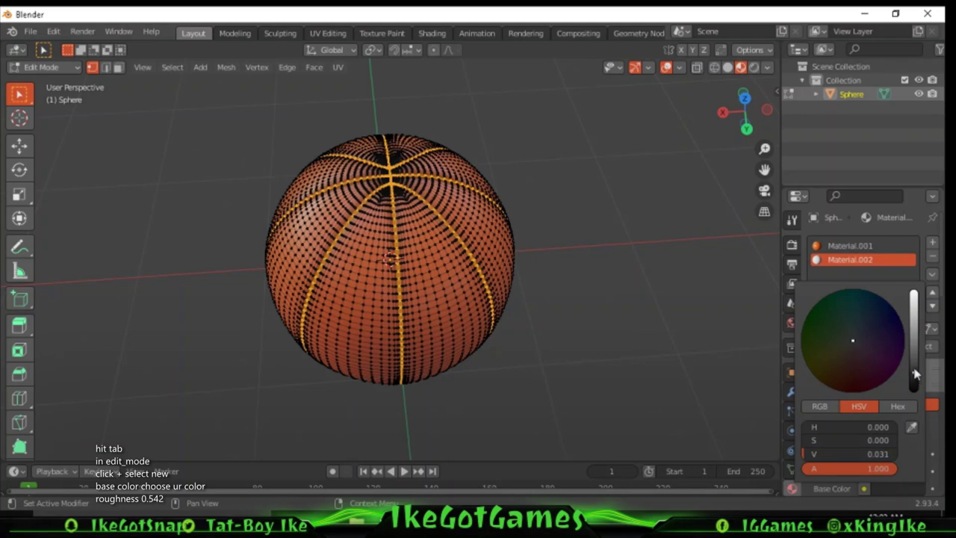
drag(915, 373, 913, 372)
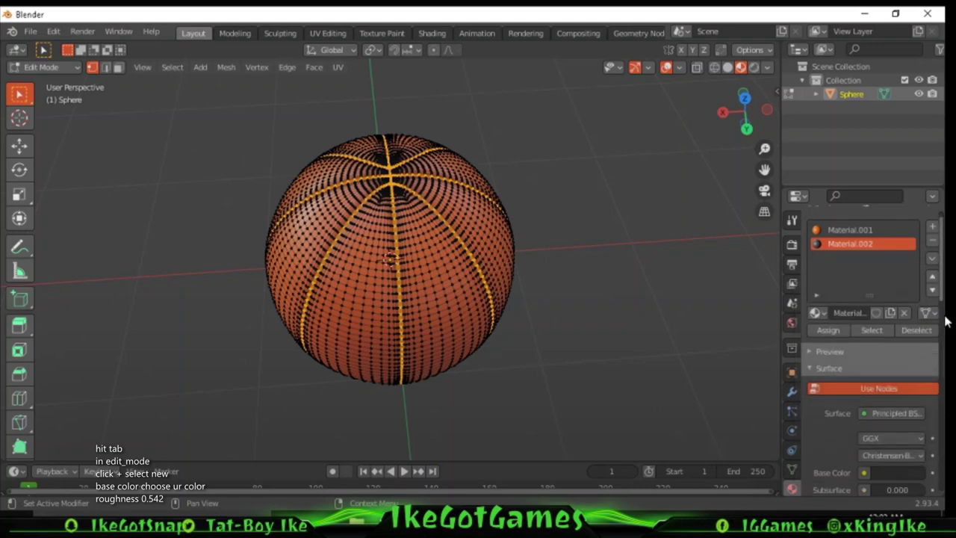
drag(938, 291, 944, 344)
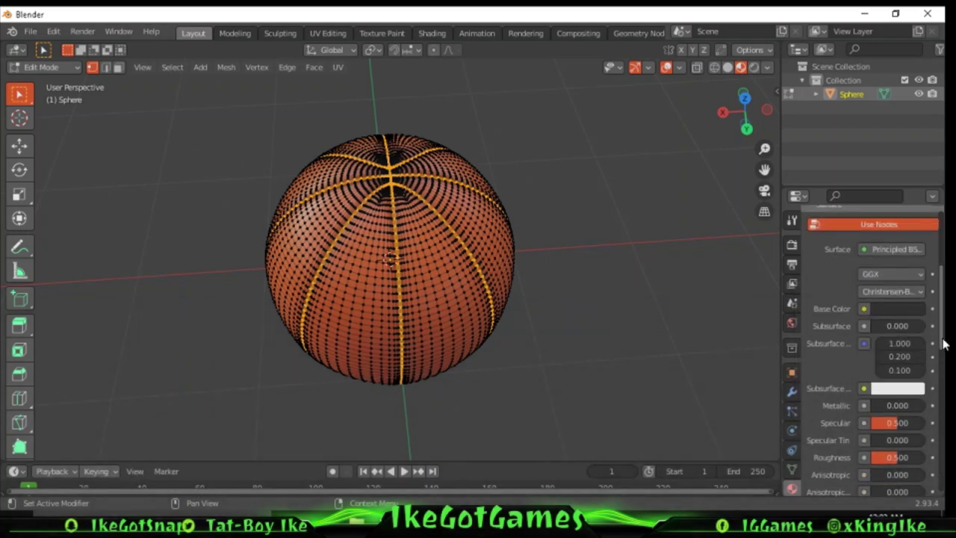
scroll(918, 366, down, 3)
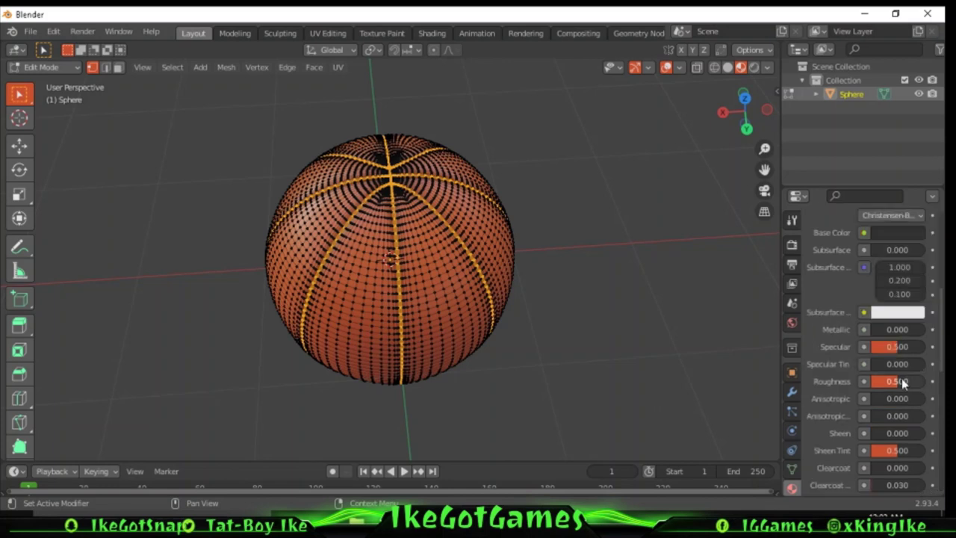
double_click(902, 380)
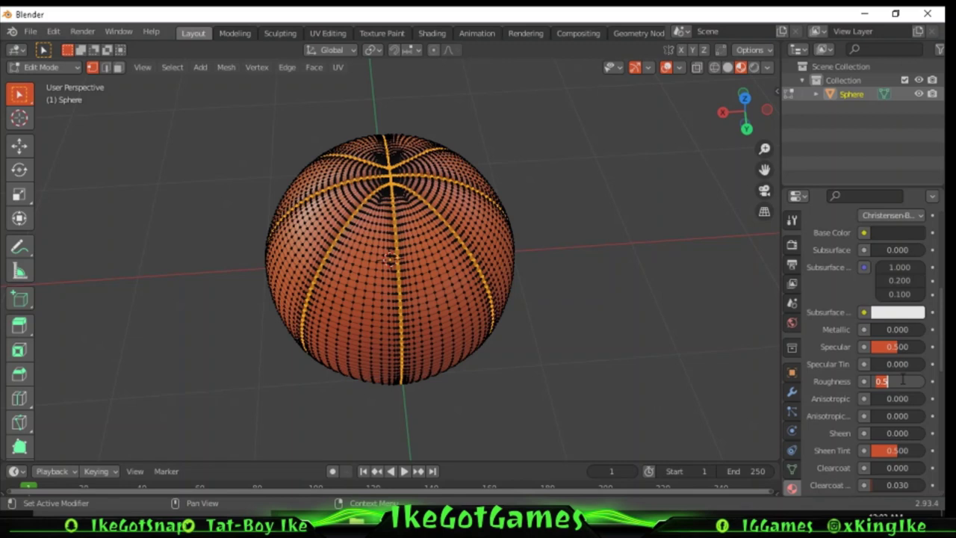
click(888, 381)
text(42)
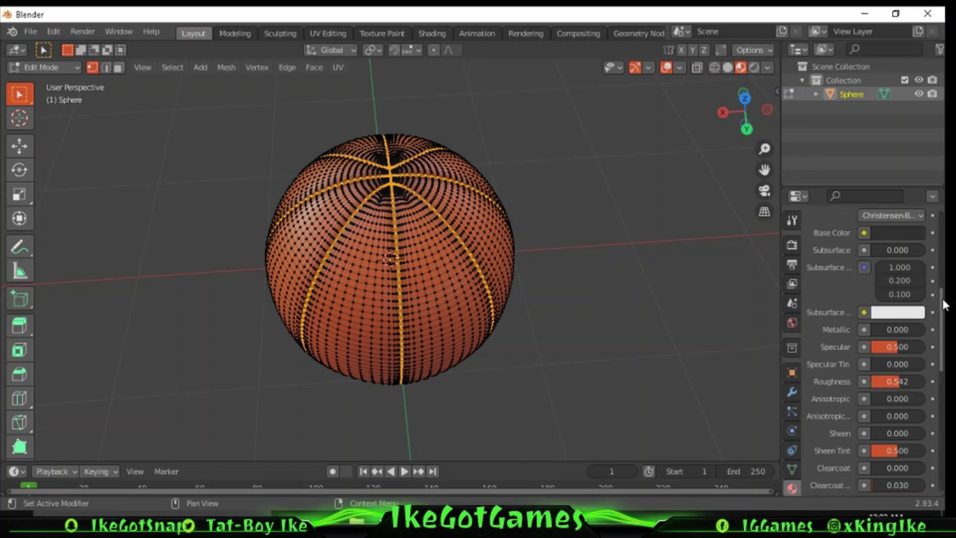
drag(943, 302, 934, 248)
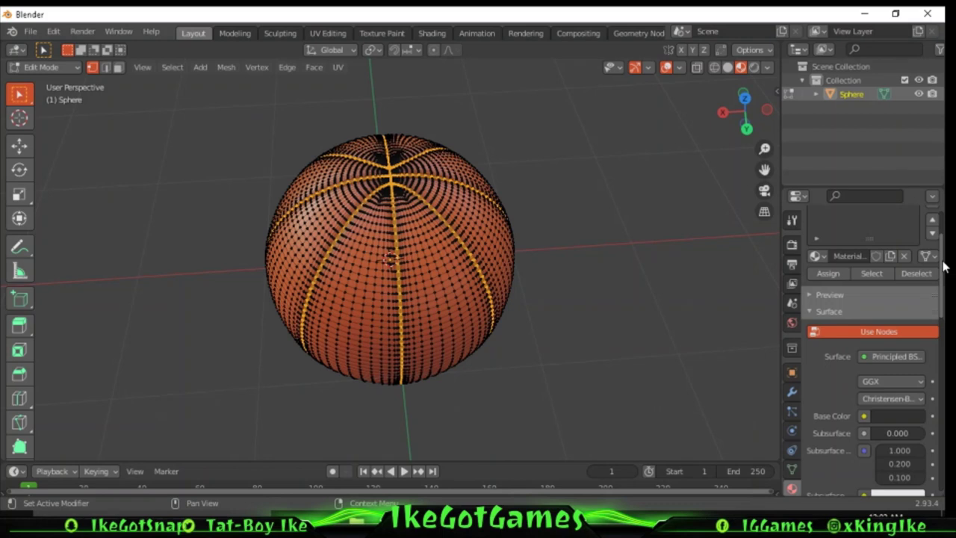
mouse_move(943, 267)
mouse_down()
mouse_move(944, 295)
mouse_move(934, 217)
mouse_move(939, 288)
mouse_up()
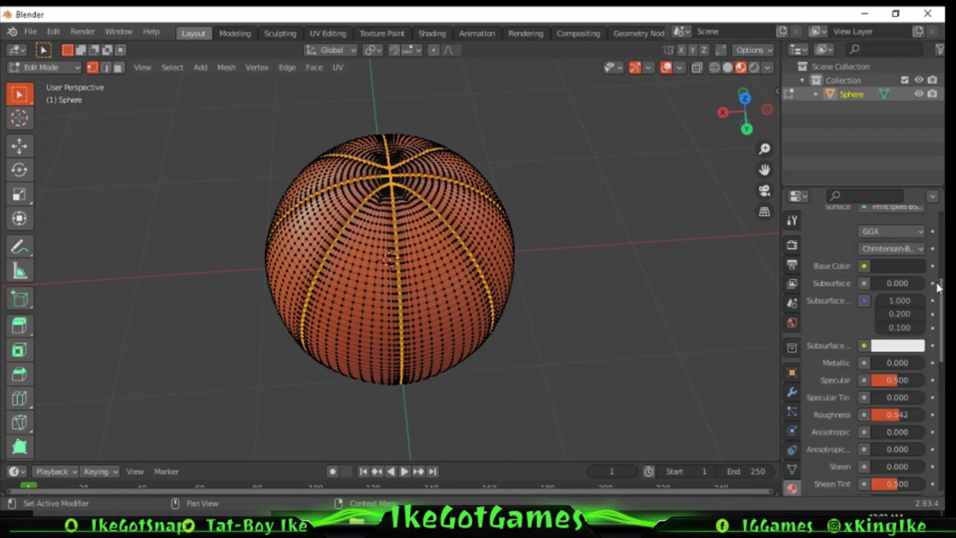
scroll(938, 287, up, 3)
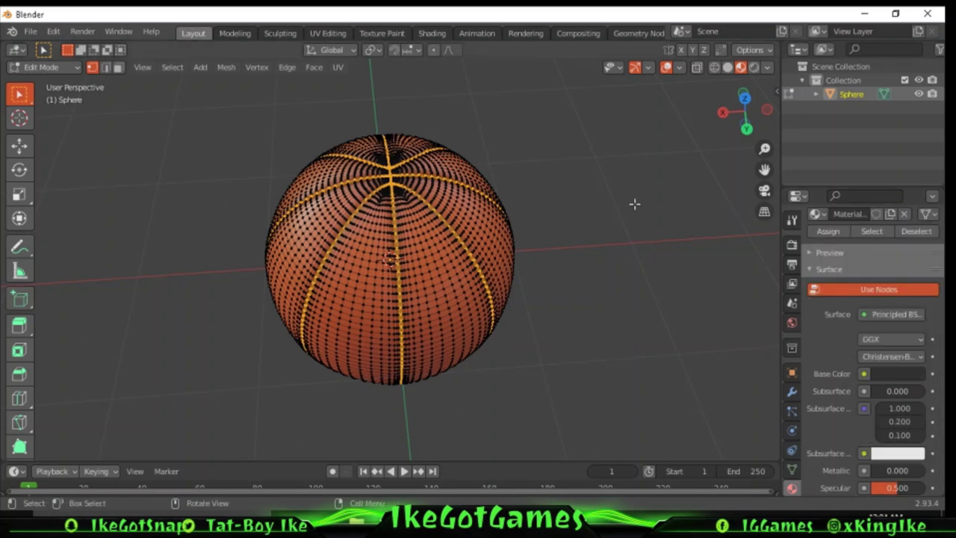
- Return to Object Mode and orbit to look down on the grooved ball
key(Tab)
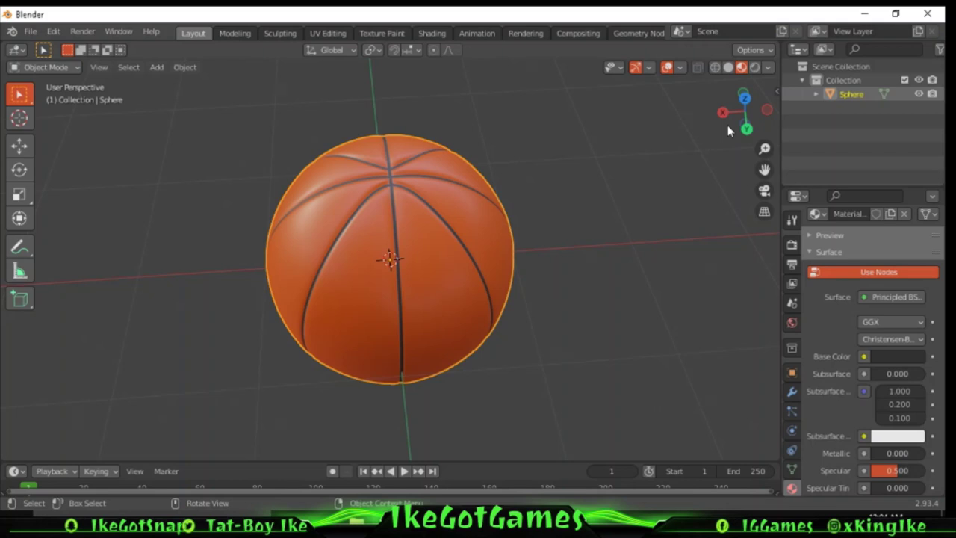
drag(728, 131, 728, 119)
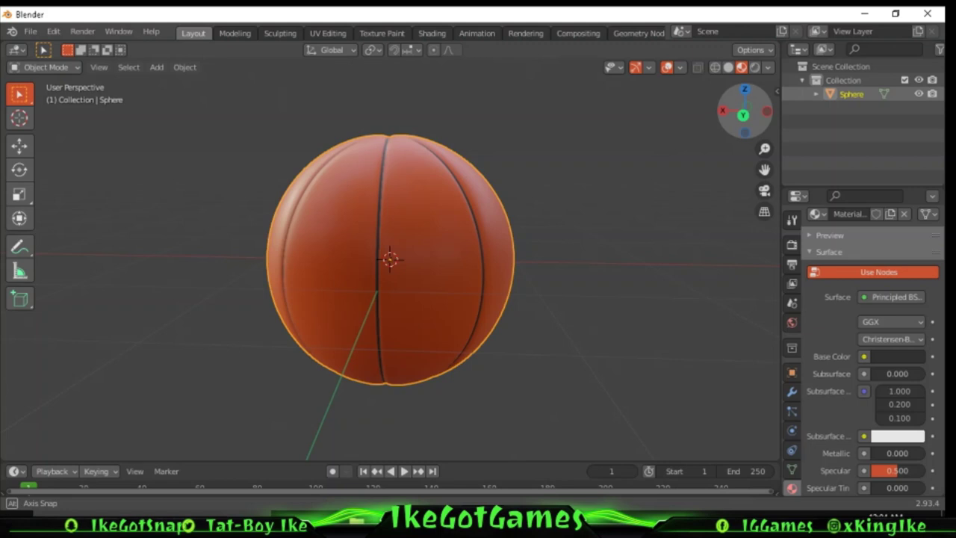
drag(745, 112, 615, 128)
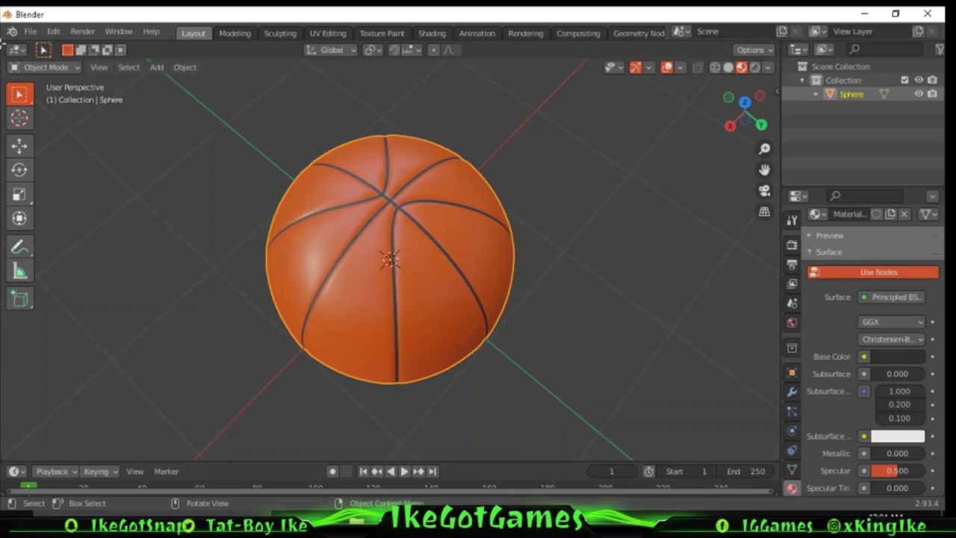
- Split the 3D view in two, zoom the left view onto the ball and hide its overlays
drag(3, 43, 290, 41)
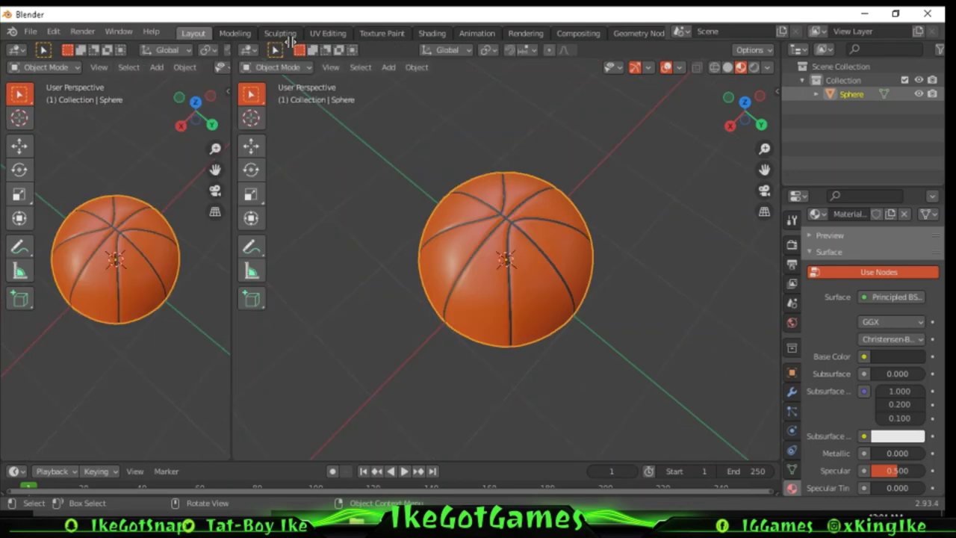
drag(289, 41, 307, 41)
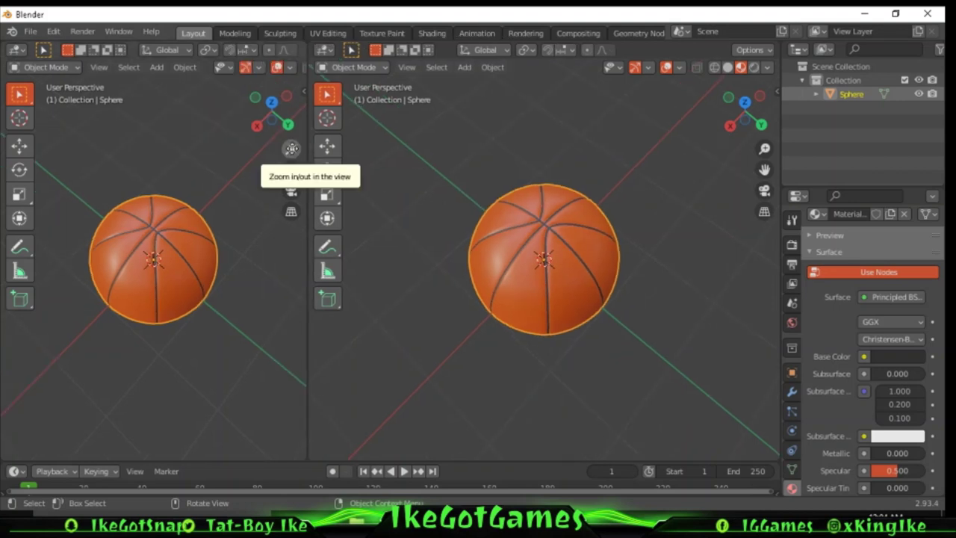
drag(291, 148, 256, 129)
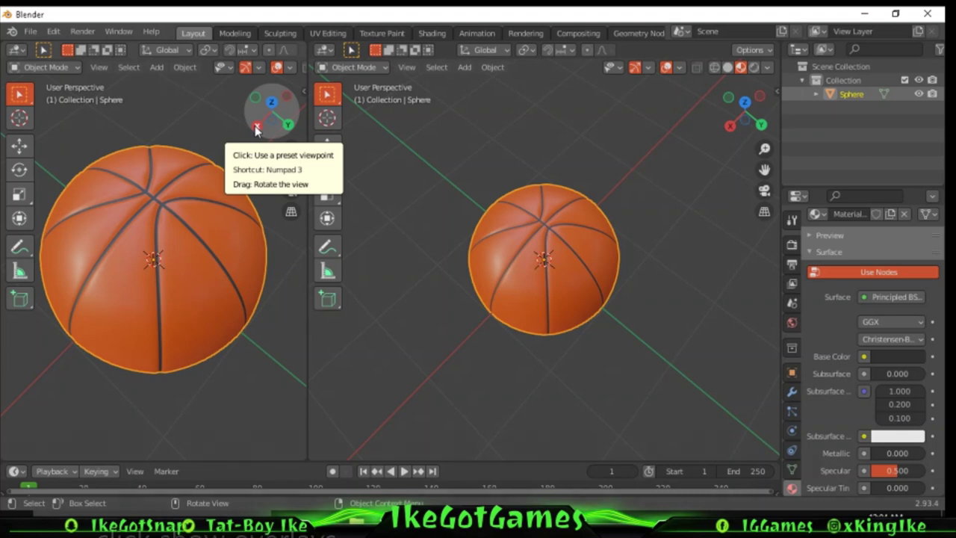
drag(255, 129, 261, 119)
click(277, 67)
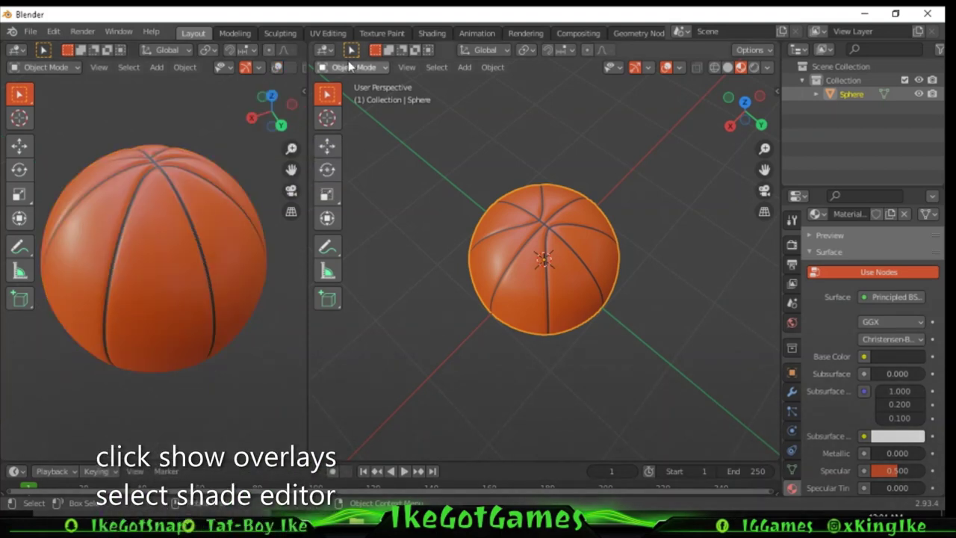
- Change the right-hand area to the Shader Editor showing Material.001's Principled BSDF
click(324, 49)
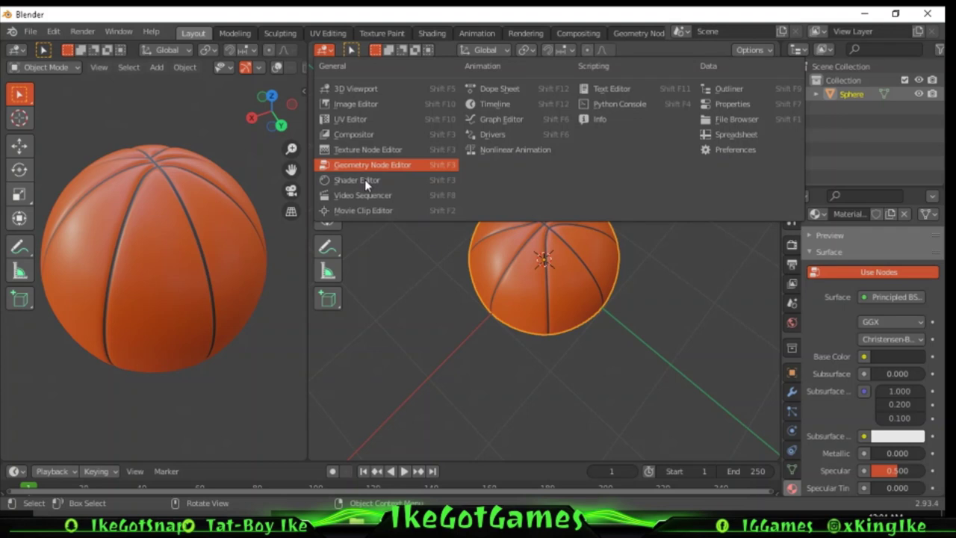
click(364, 179)
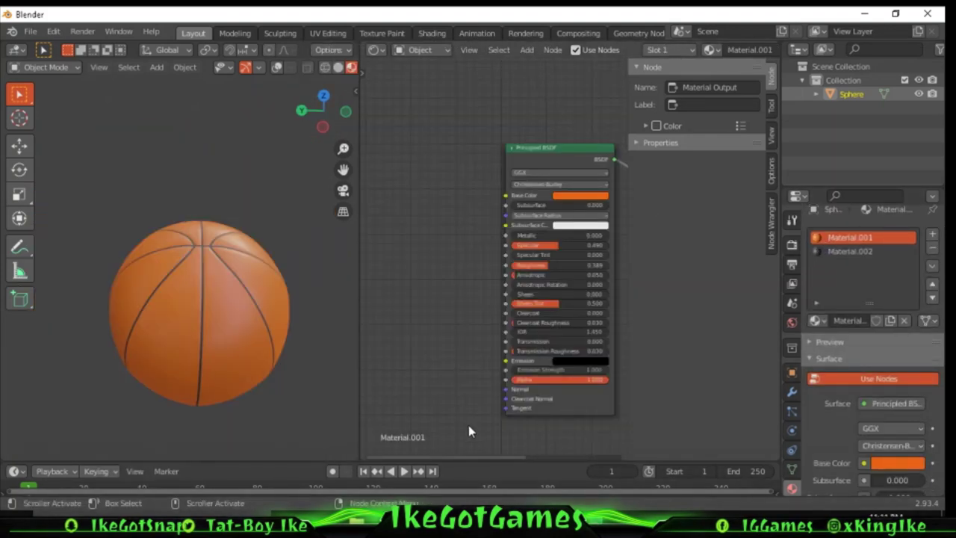
right_click(417, 351)
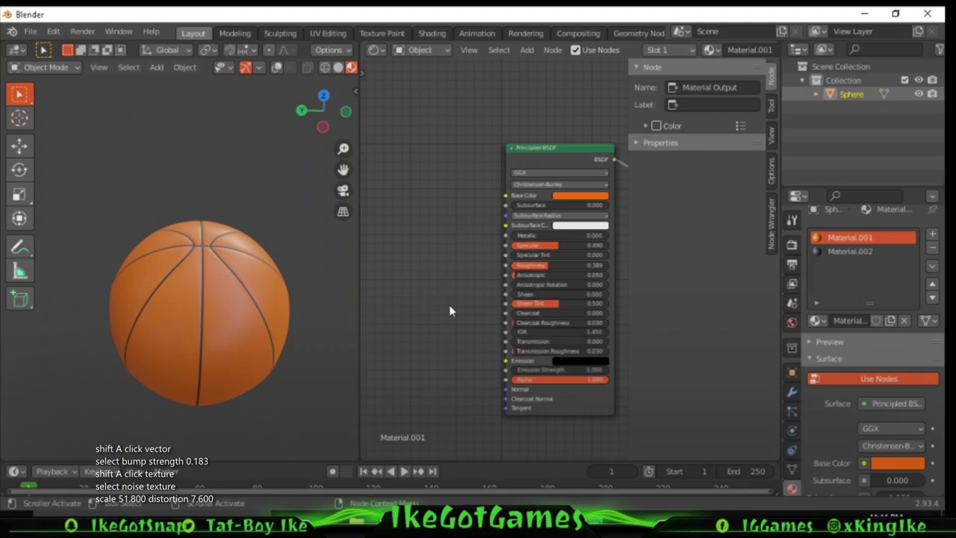
- Add a Bump node to Material.001 at the lower left of the node tree
key(shift+a)
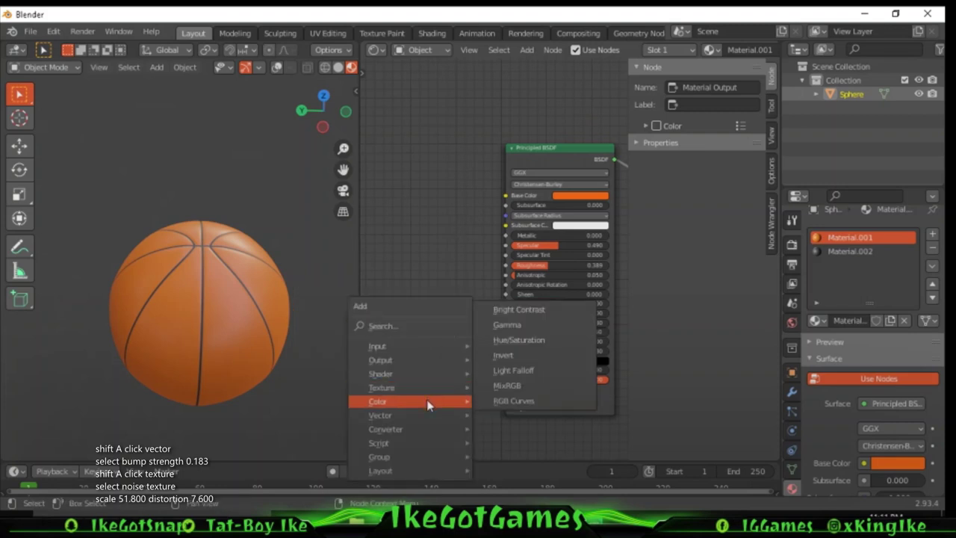
mouse_move(380, 415)
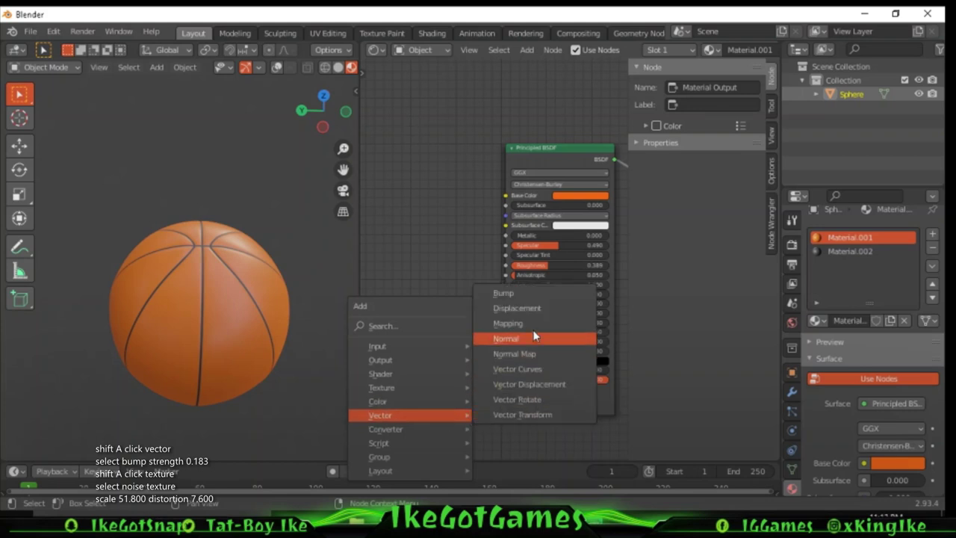
click(511, 294)
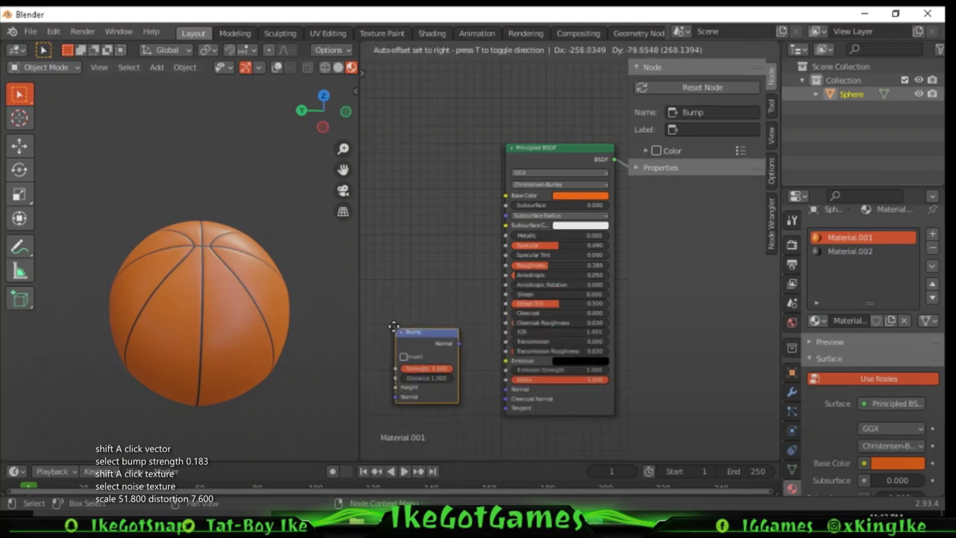
click(393, 330)
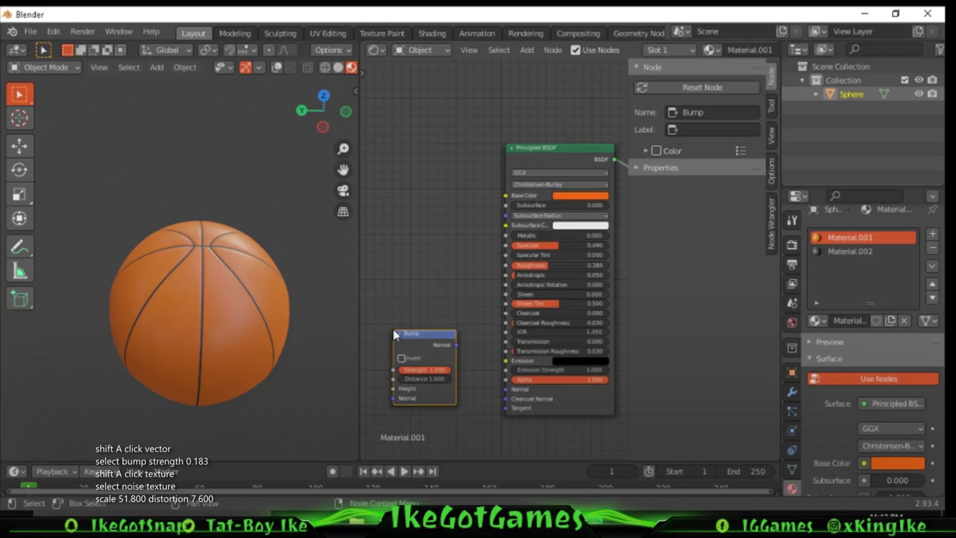
mouse_move(437, 457)
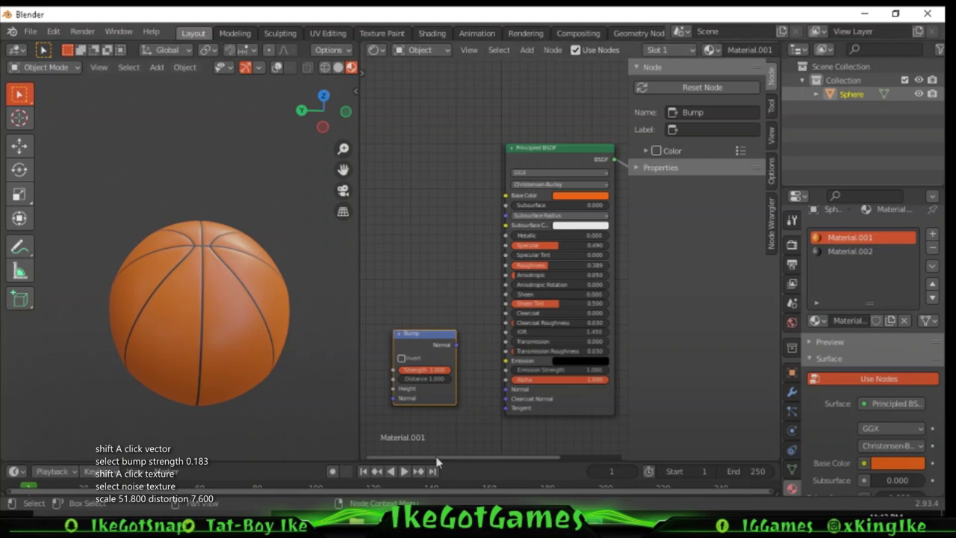
drag(436, 456, 338, 471)
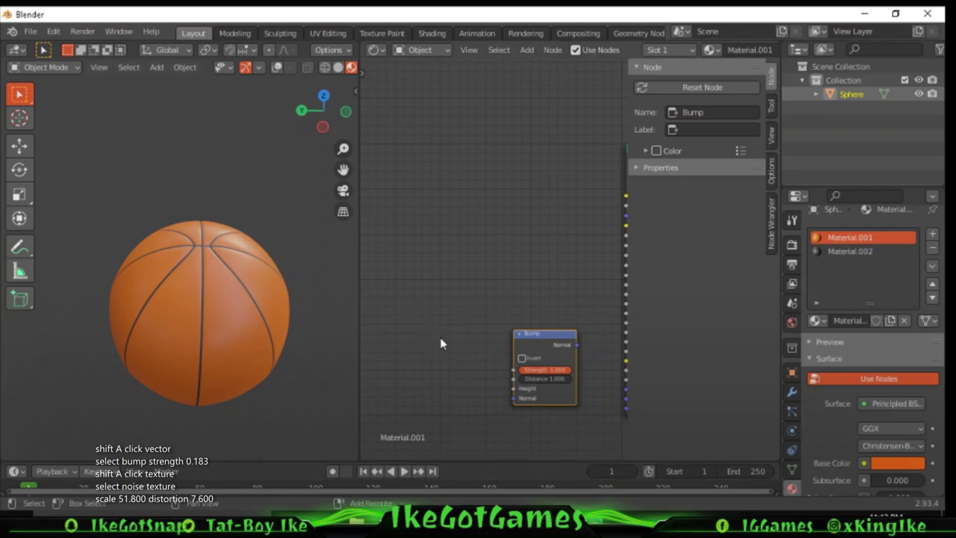
- Add a Noise Texture node left of Bump and connect its Color to Bump Height
key(shift+a)
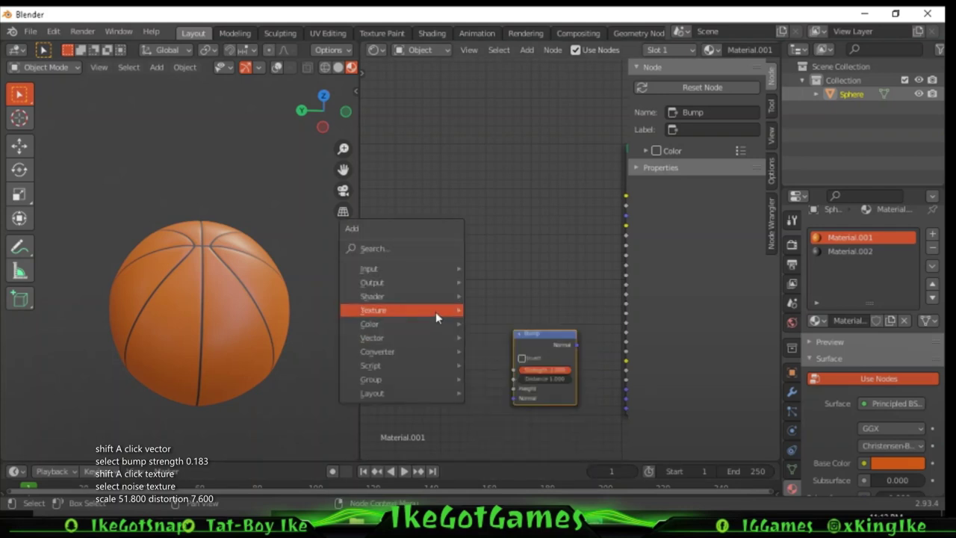
mouse_move(401, 310)
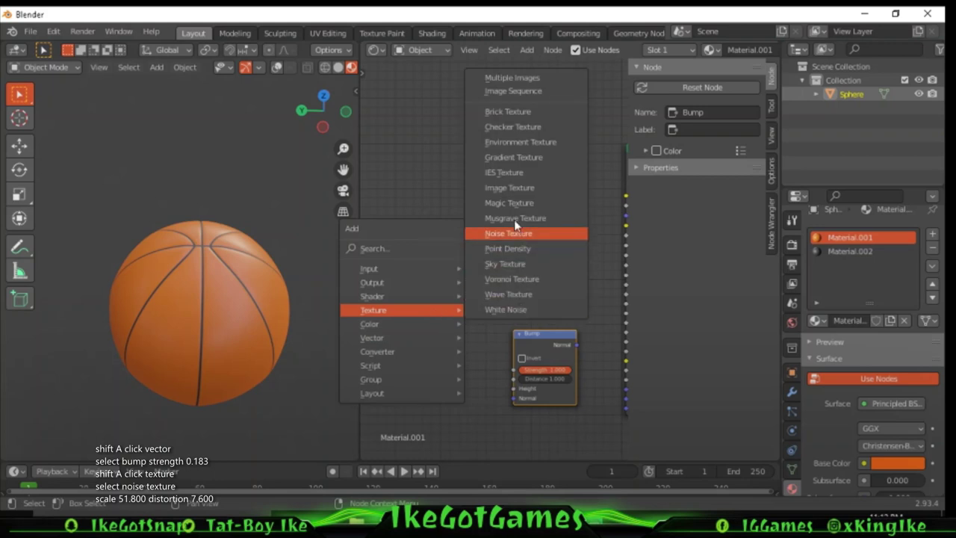
click(516, 236)
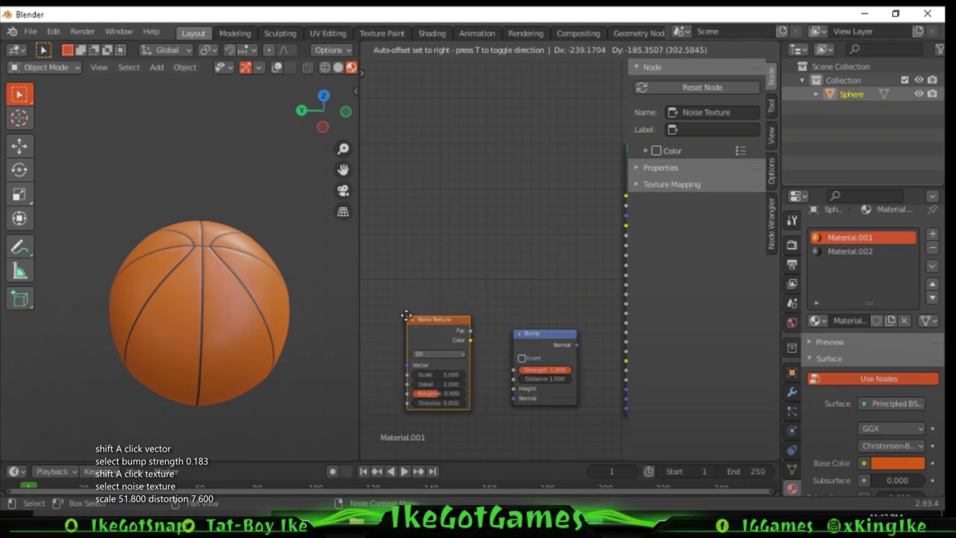
click(405, 314)
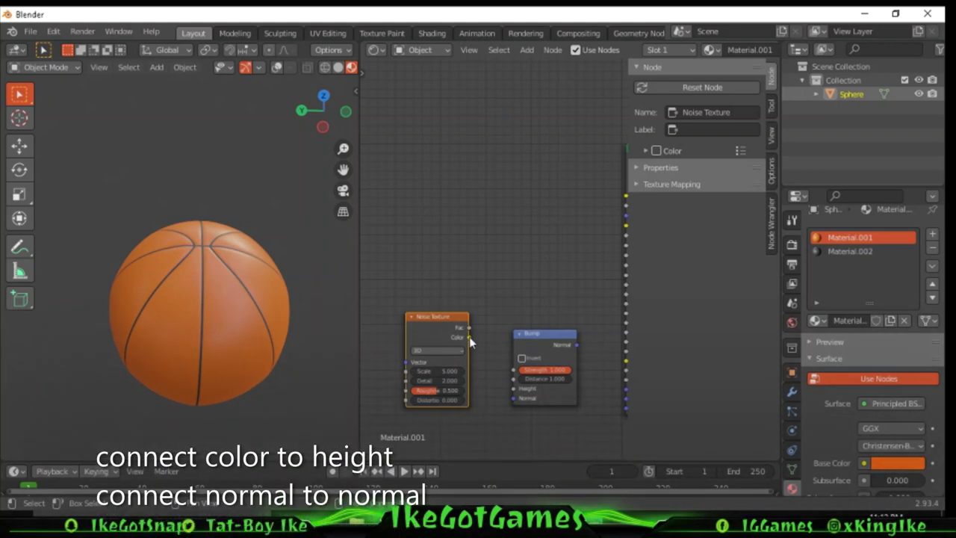
drag(474, 341, 509, 394)
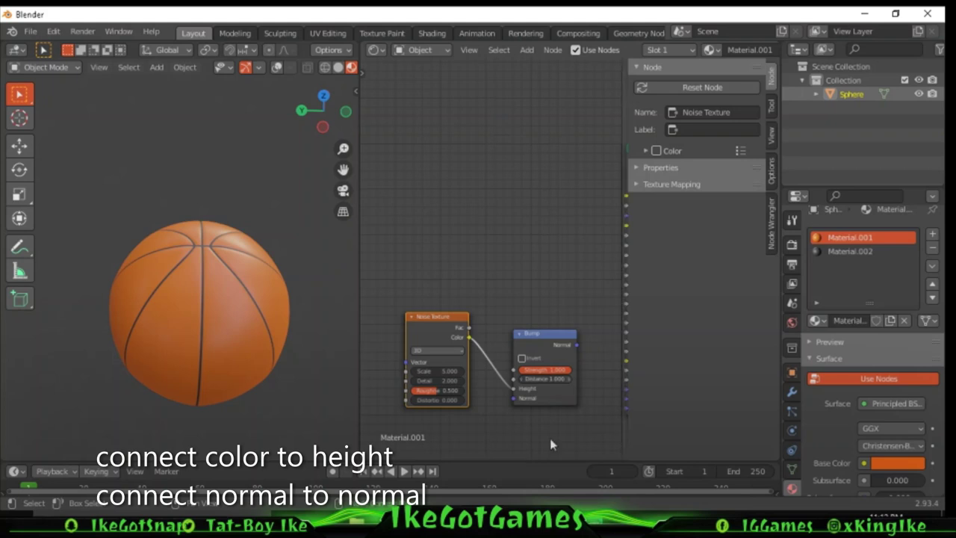
mouse_move(500, 463)
drag(500, 463, 540, 464)
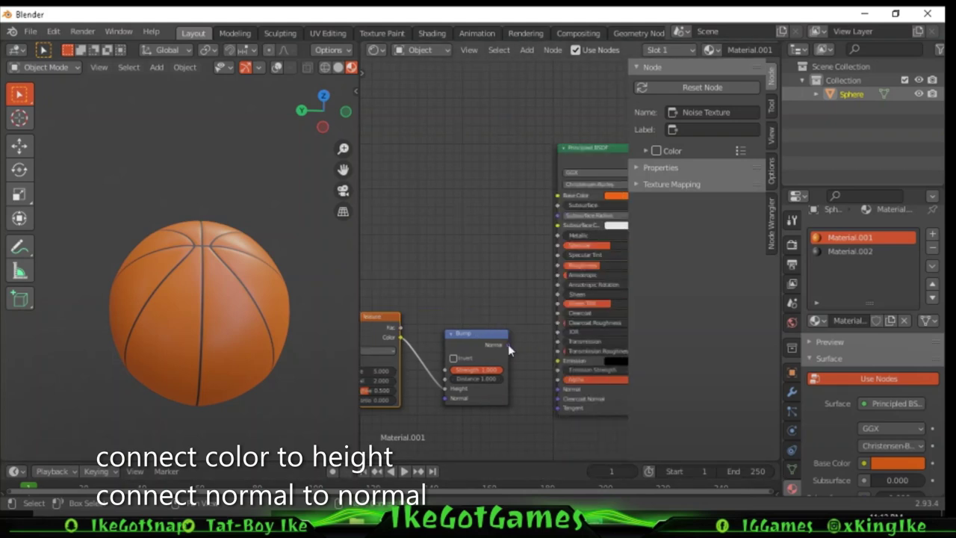
- Connect Bump Normal to the Principled BSDF Normal and set the noise Scale to 51
drag(510, 345, 555, 394)
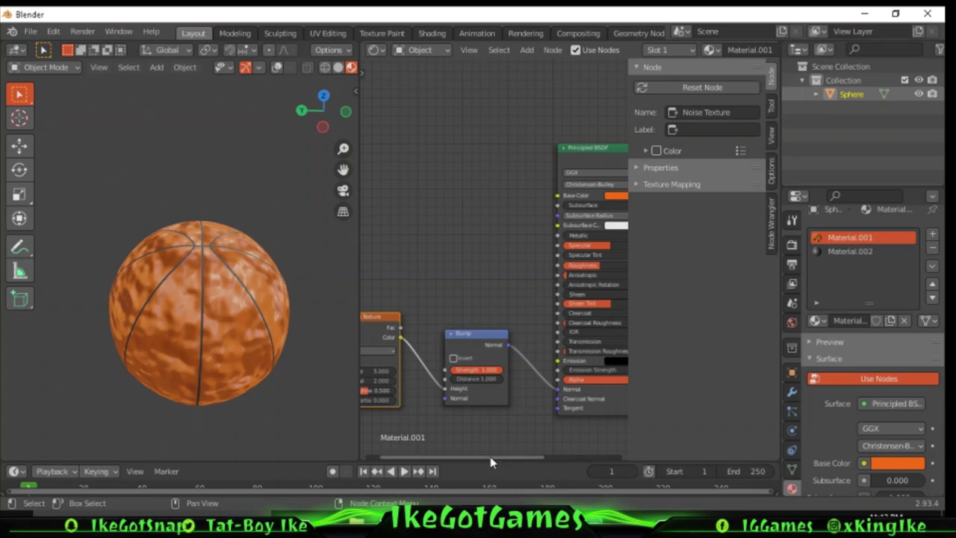
drag(490, 456, 460, 457)
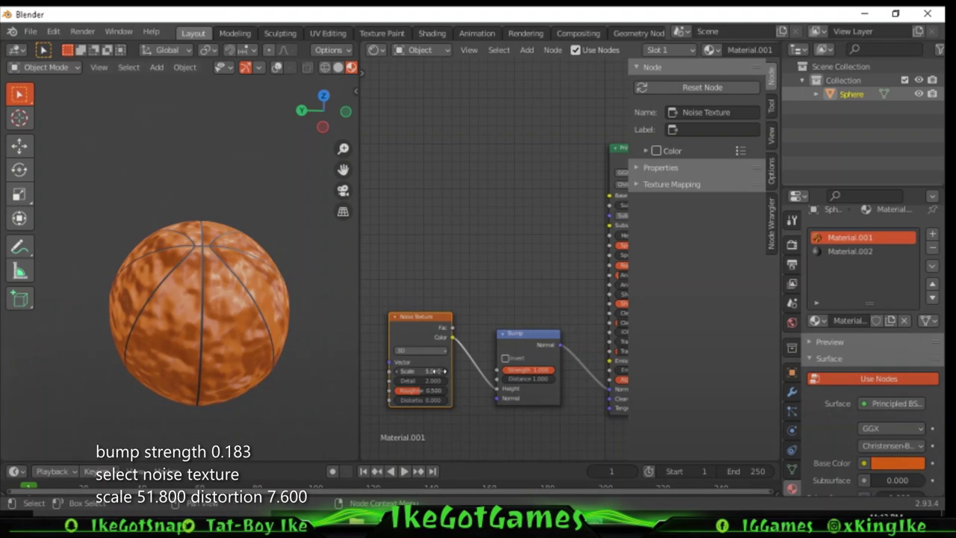
click(433, 370)
text(51)
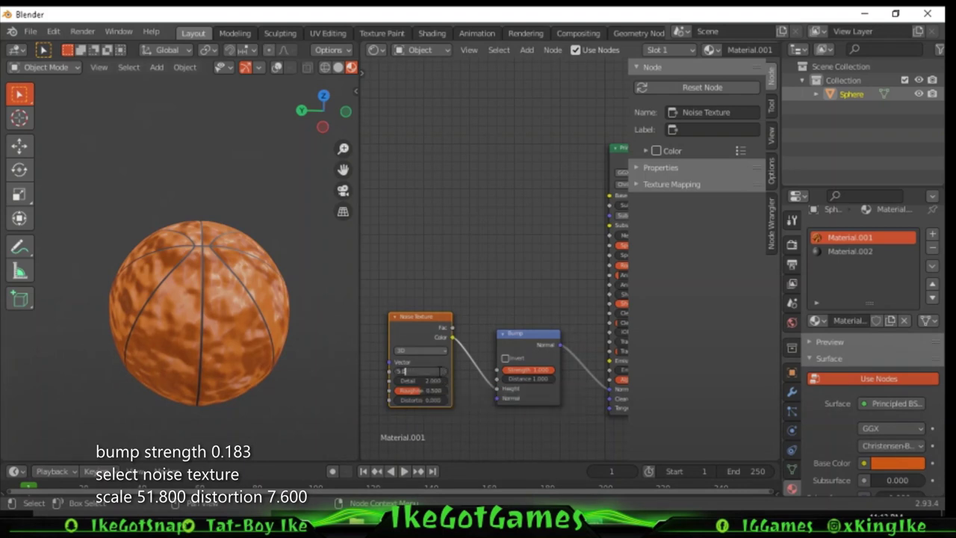